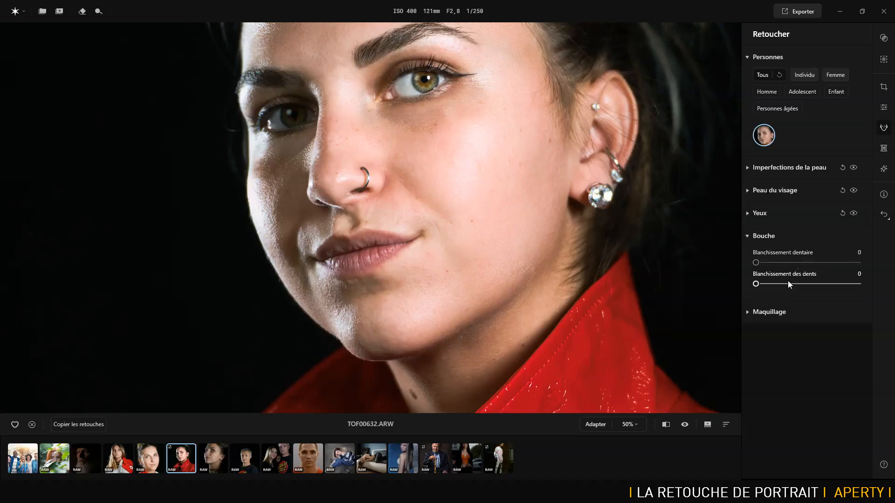
Look through the portraits for a subject showing teeth and open ADOBESTOCK_136796942.JPEG
left_click(496, 454)
left_click(458, 461)
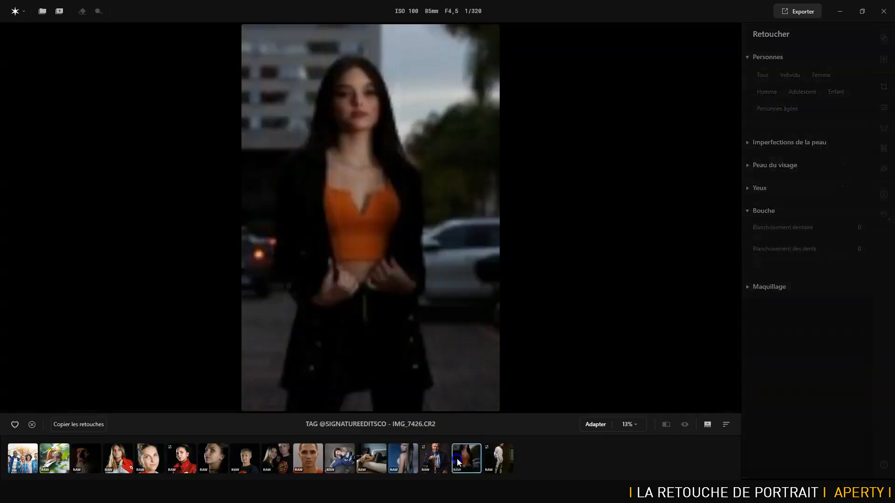
left_click(440, 456)
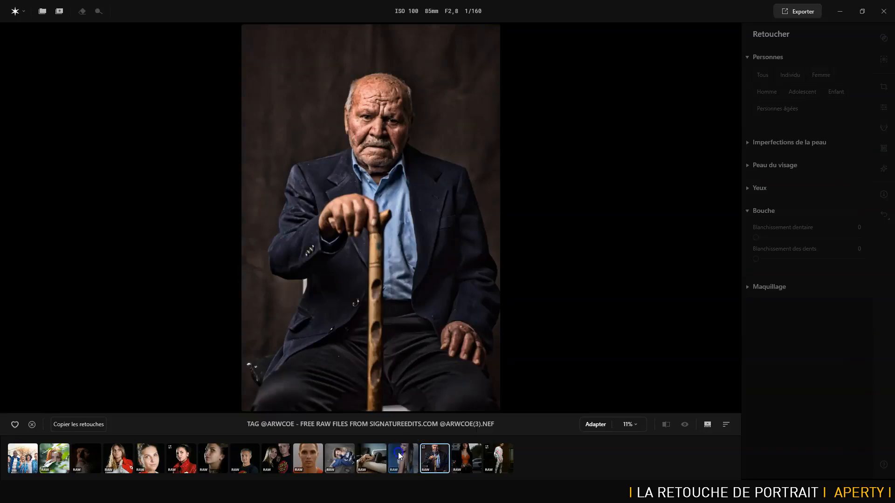
left_click(398, 452)
left_click(340, 457)
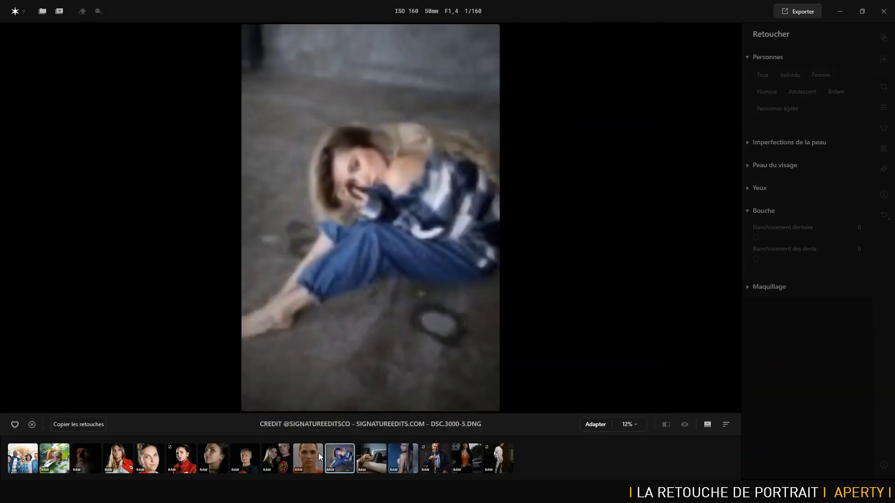
left_click(306, 457)
left_click(274, 458)
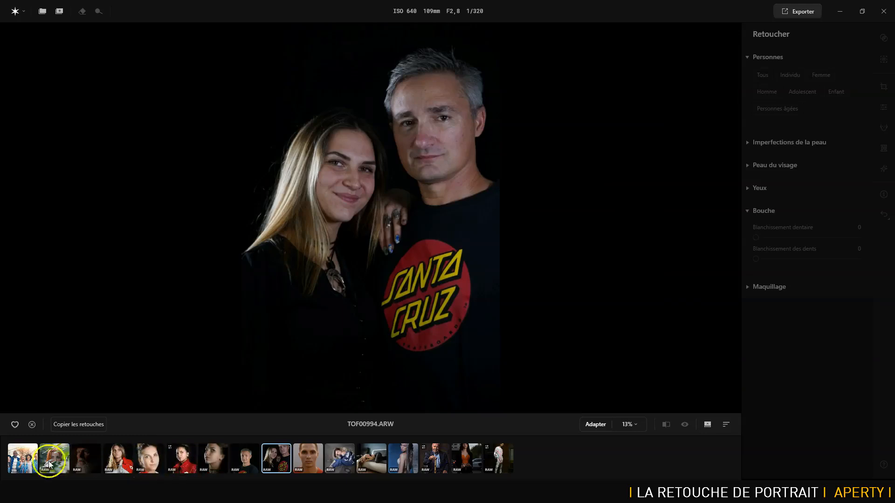
left_click(23, 458)
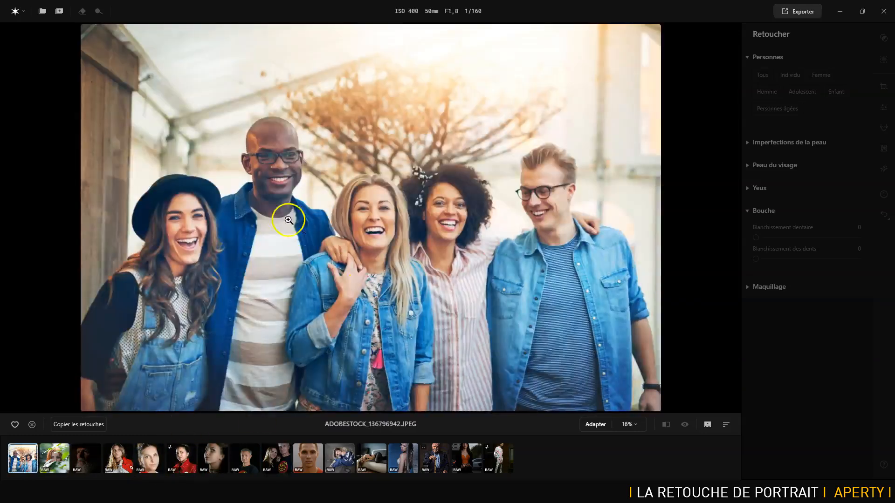
Limit retouching to the bald man with glasses and set Blanchissement dentaire to 72 and Blanchissement des dents to 47
left_click(269, 200)
left_click_drag(272, 141, 368, 269)
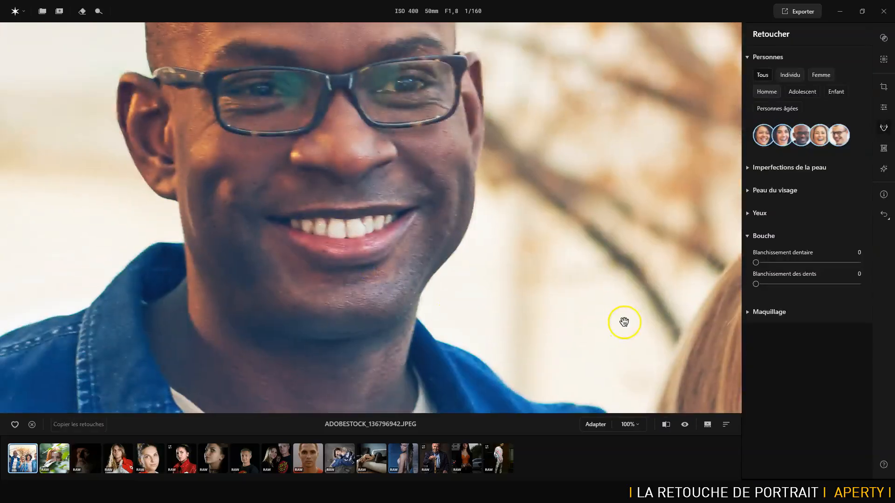
left_click(801, 135)
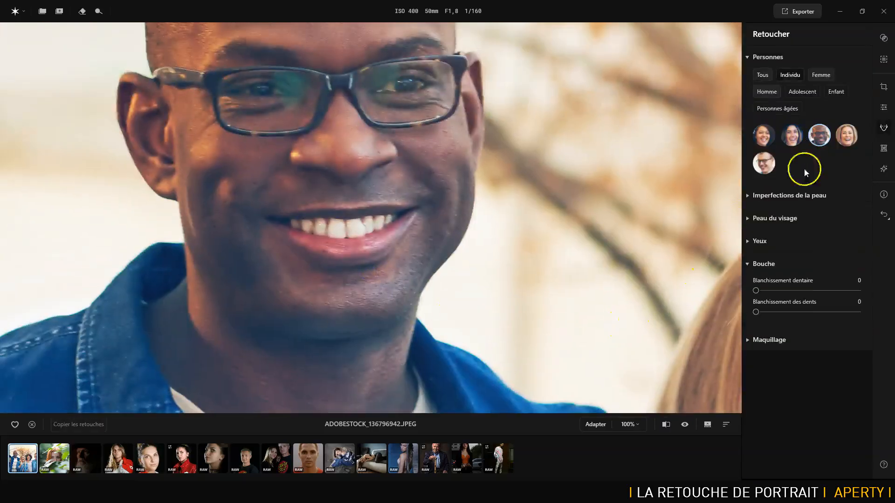
left_click_drag(759, 291, 831, 296)
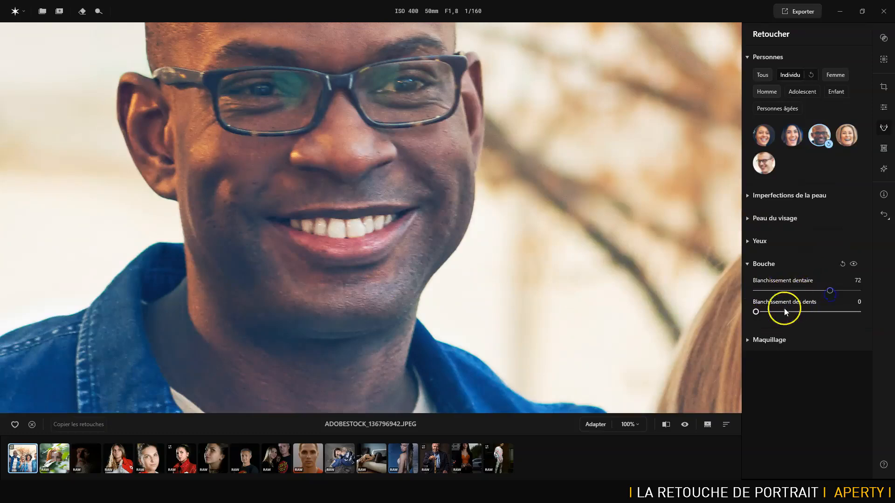
left_click_drag(767, 312, 818, 324)
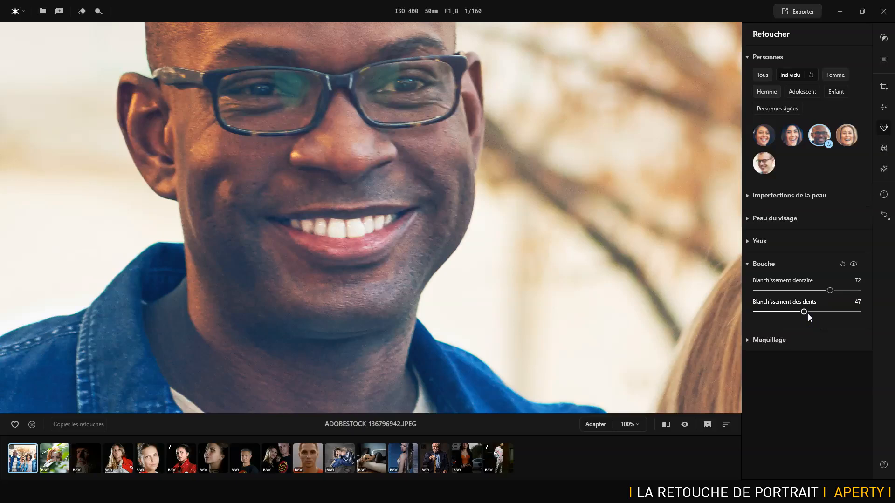
left_click(803, 279)
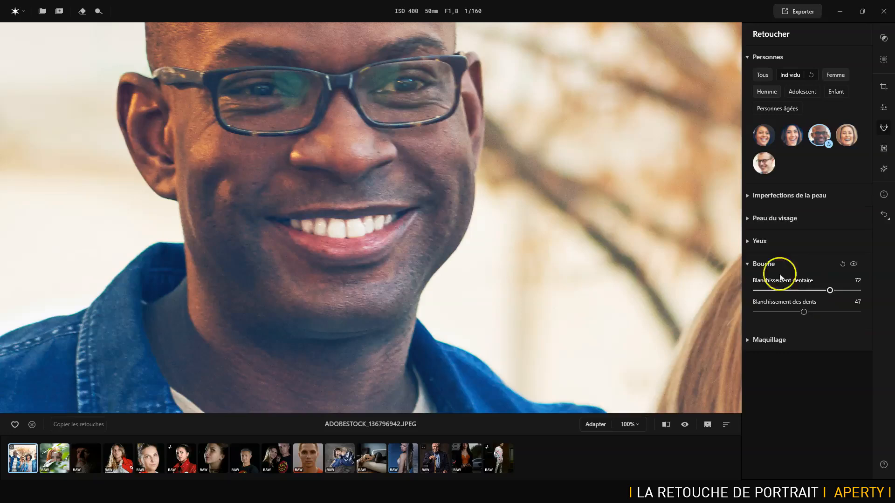
Open the portrait TOF00632.ARW, collapse the Bouche settings and expand and review the Maquillage settings
left_click(182, 457)
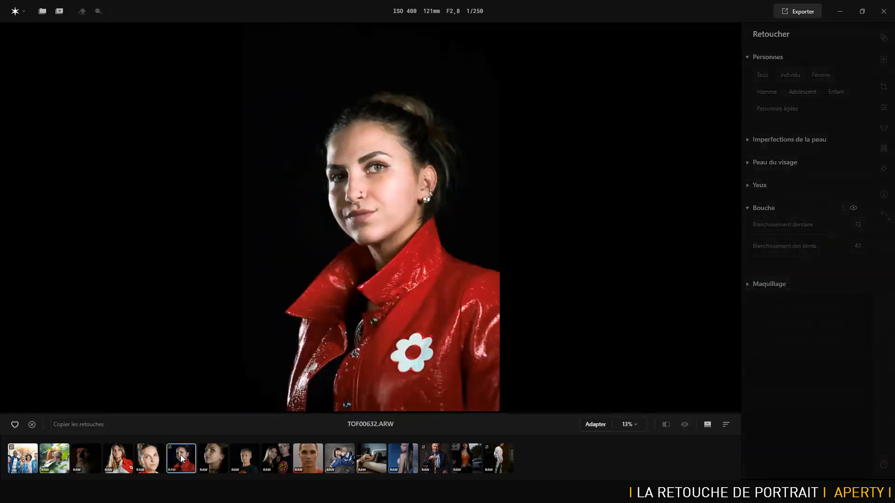
left_click(747, 237)
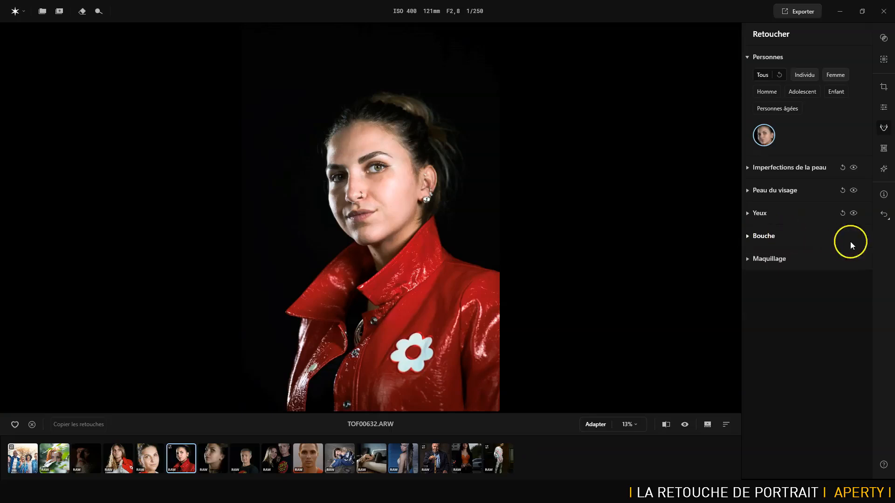
left_click(747, 259)
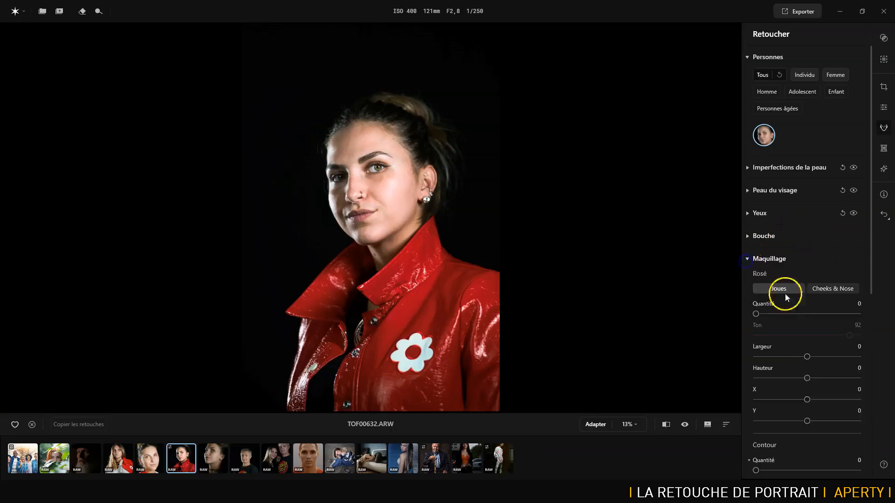
scroll(810, 329, "down", 6)
scroll(838, 291, "up", 6)
left_click(819, 255)
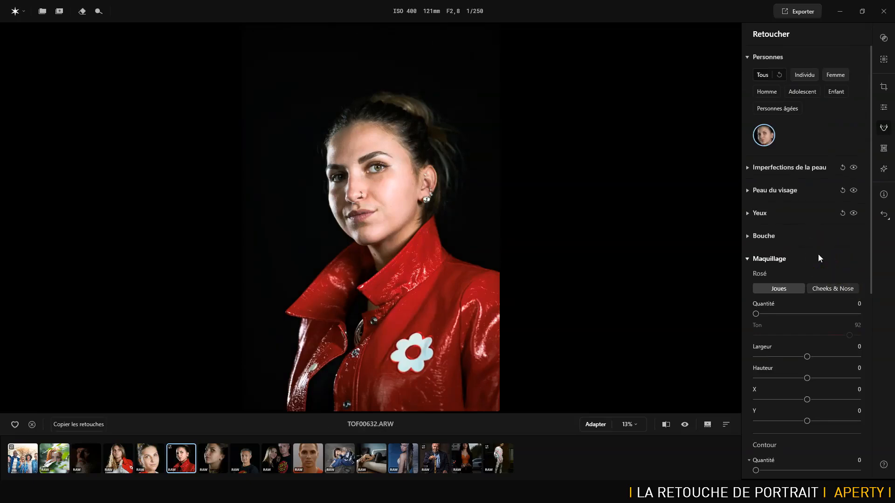
Try a Joues blush on the woman's face with Quantité at 61
left_click(778, 293)
left_click(825, 290)
left_click(833, 289)
left_click(782, 290)
left_click(402, 199)
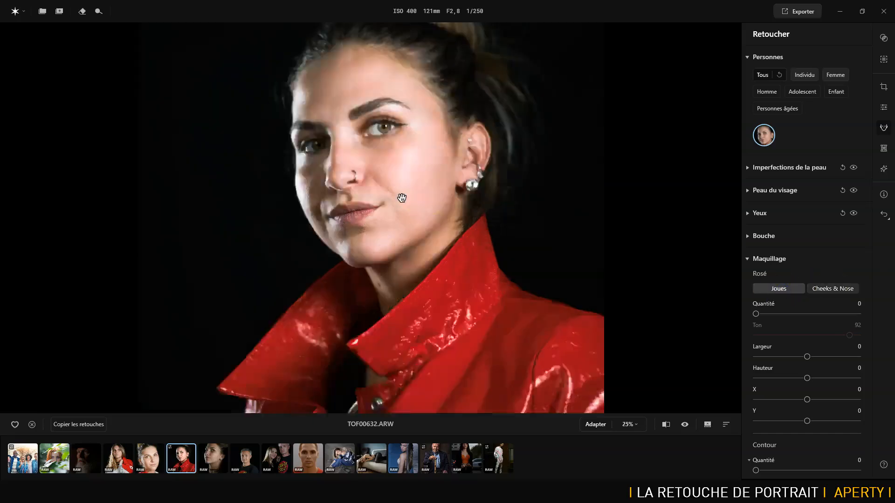
left_click_drag(403, 198, 386, 280)
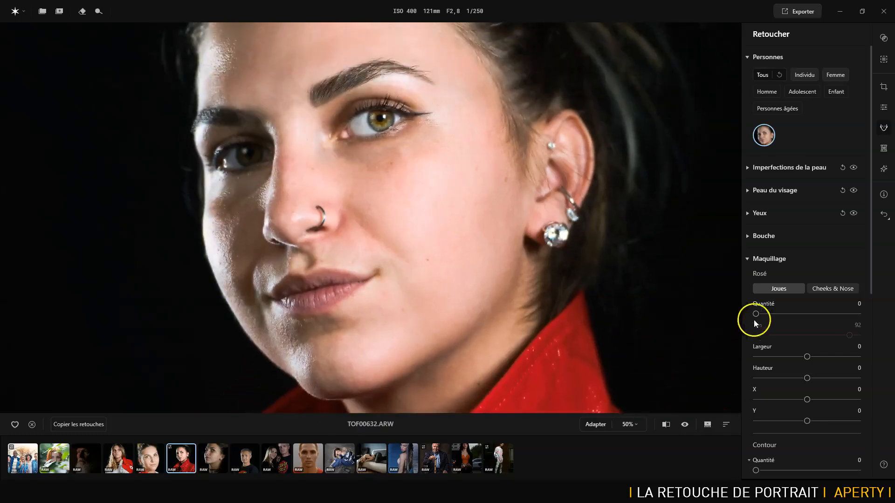
left_click_drag(756, 314, 858, 315)
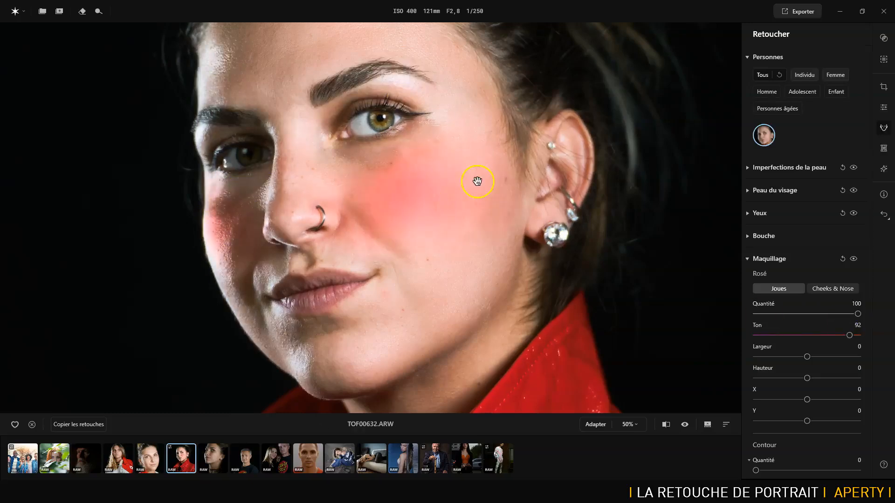
left_click_drag(859, 314, 826, 312)
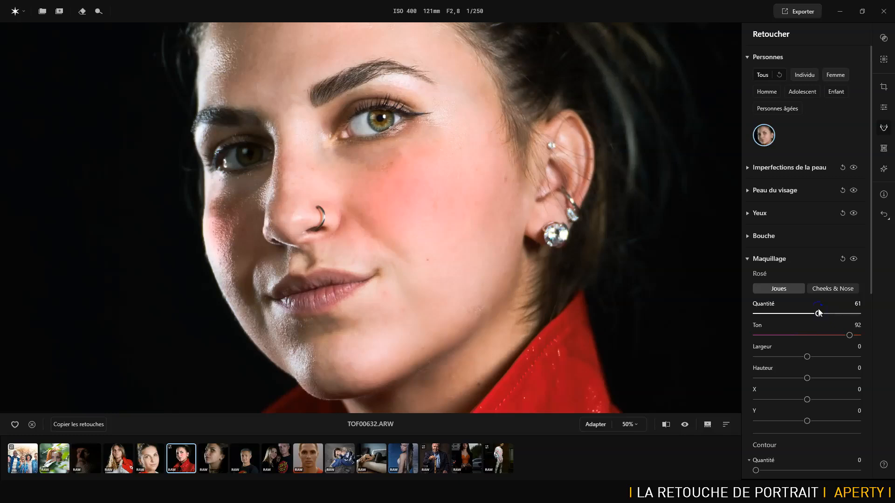
Set the cheek blush's Ton to 86 and Quantité to 100
left_click(837, 342)
left_click_drag(852, 339, 825, 333)
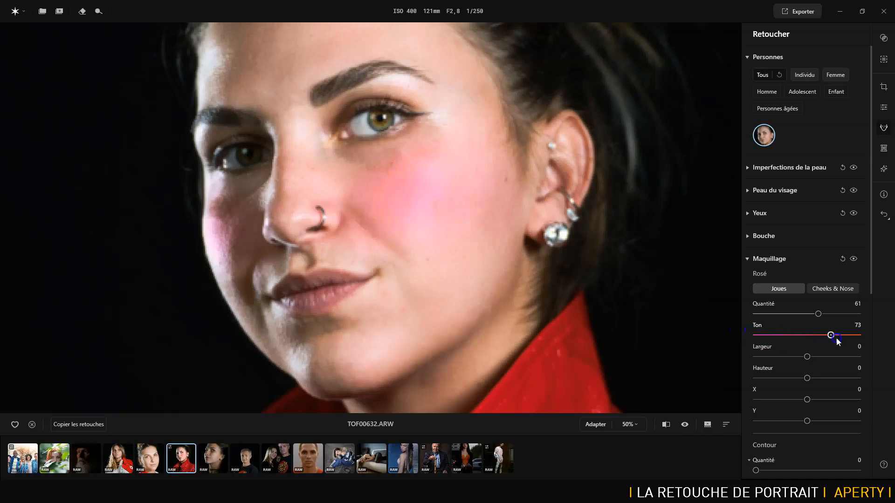
left_click_drag(818, 314, 862, 318)
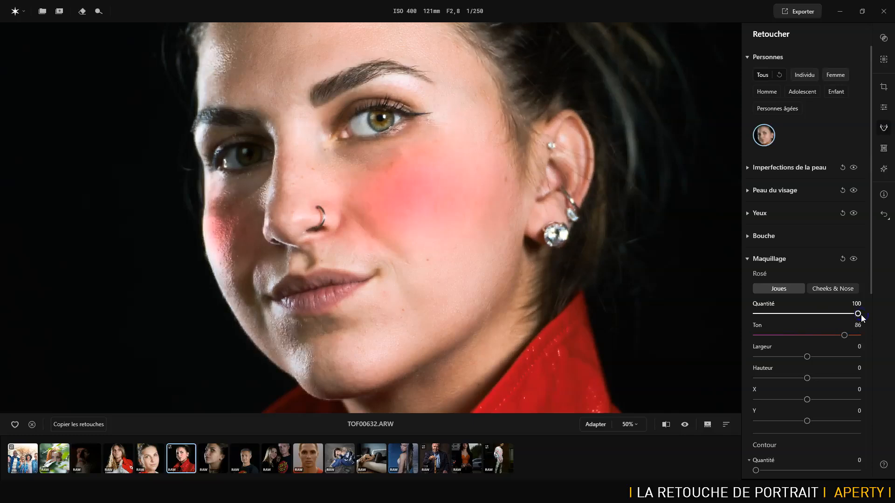
Try the cheek blush with Largeur 6, Hauteur 23, X 57 and Y 100, and reset the Maquillage settings
mouse_move(806, 357)
left_mouse_down()
mouse_move(747, 351)
mouse_move(798, 355)
left_mouse_up()
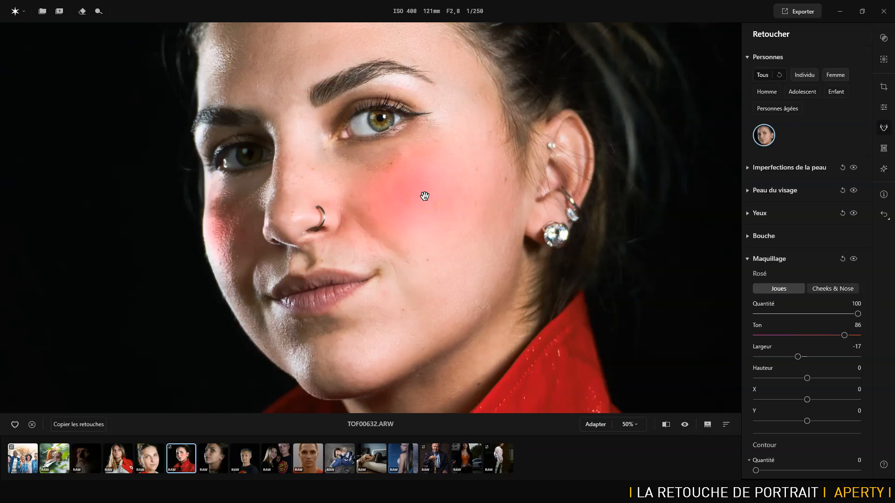
left_click_drag(775, 378, 891, 405)
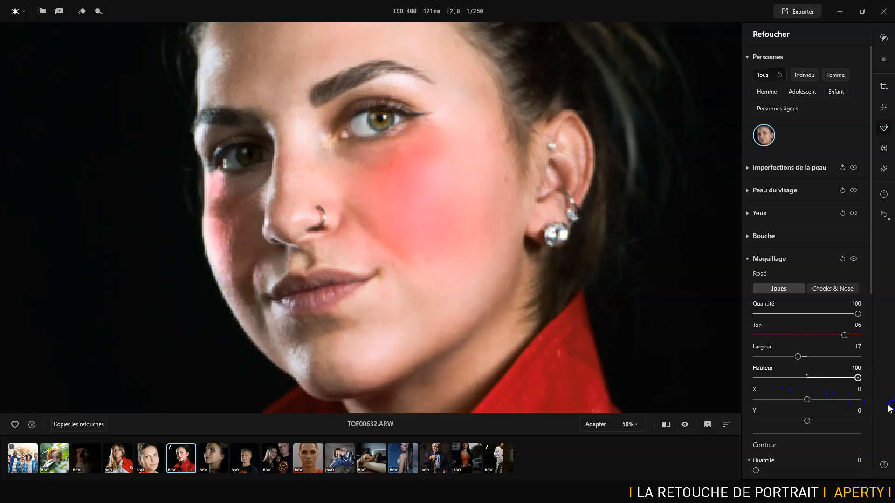
left_click_drag(863, 382, 891, 406)
left_click(787, 379)
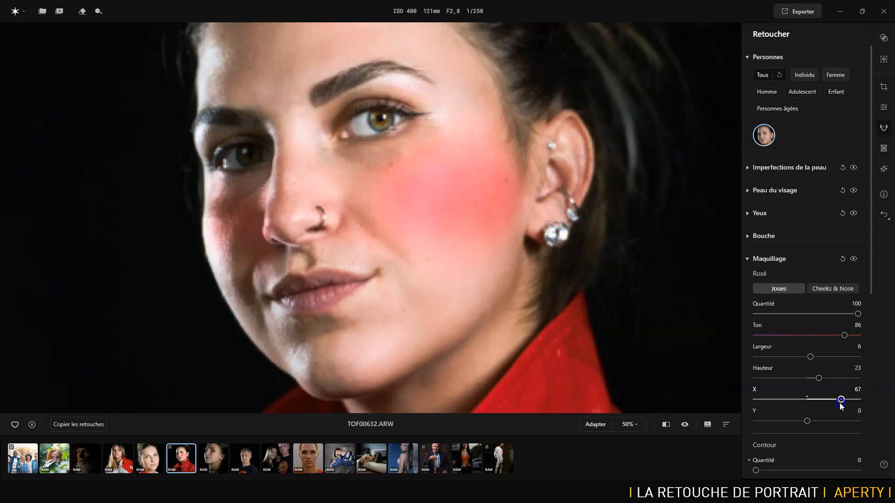
left_click_drag(836, 405, 892, 433)
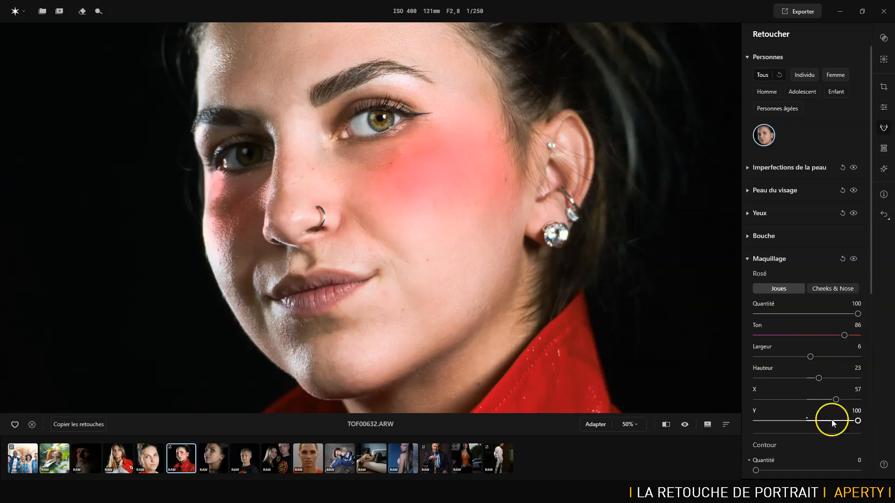
left_click(842, 259)
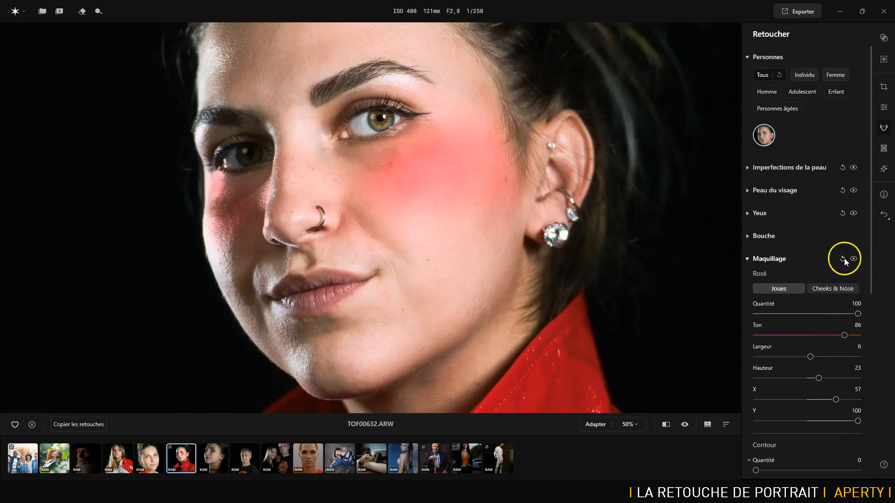
Apply a Cheeks & Nose blush with Quantité 100, Largeur 80, Hauteur 100, X 33 and Y 100
left_click(832, 289)
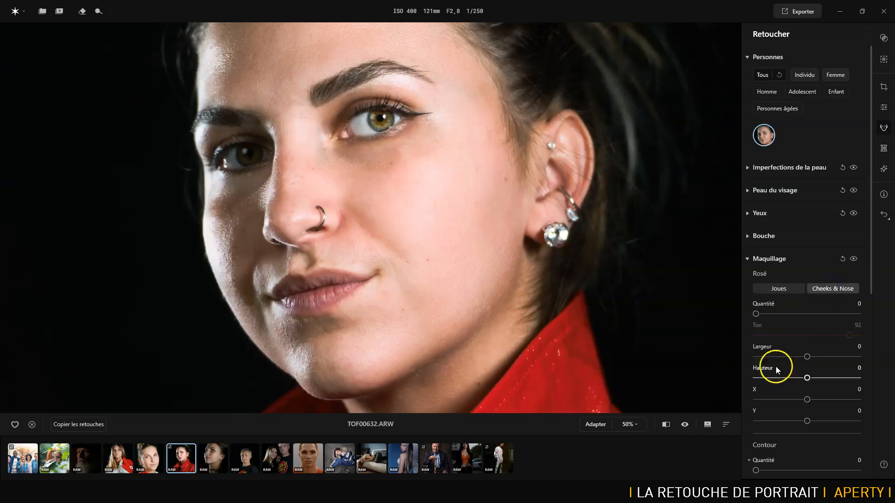
left_click_drag(756, 314, 881, 316)
left_click(557, 228)
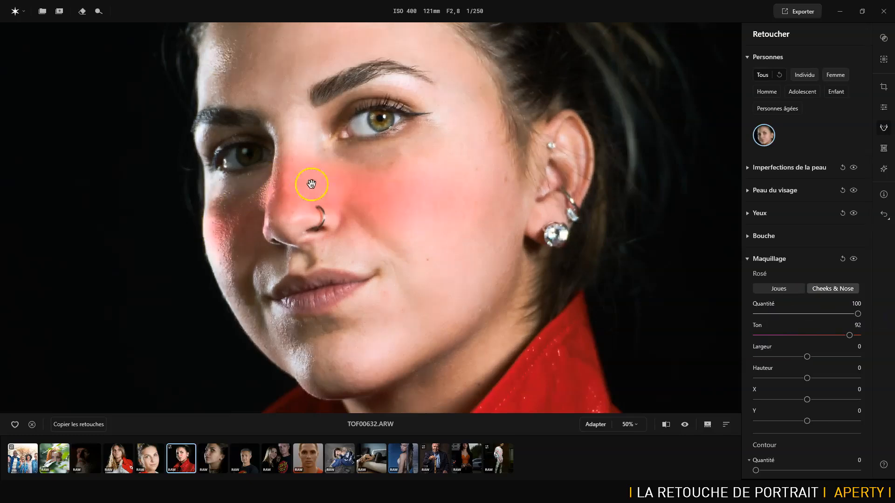
left_click_drag(807, 357, 848, 358)
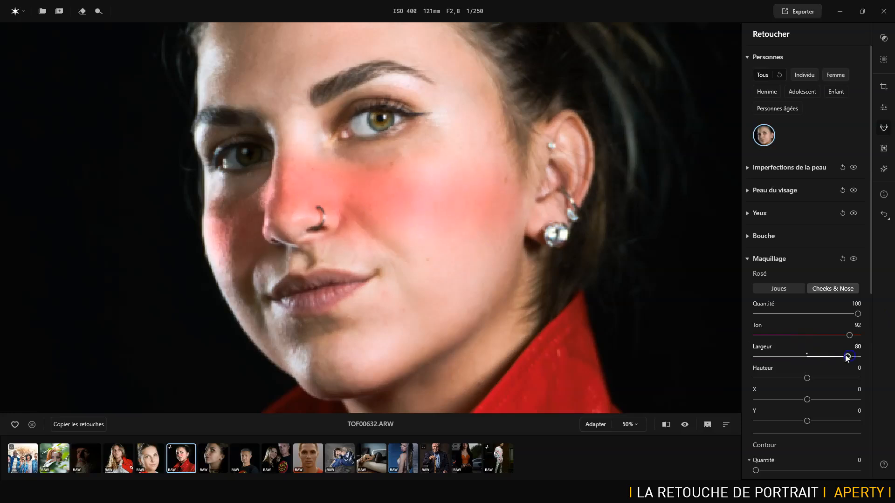
left_click_drag(807, 378, 847, 381)
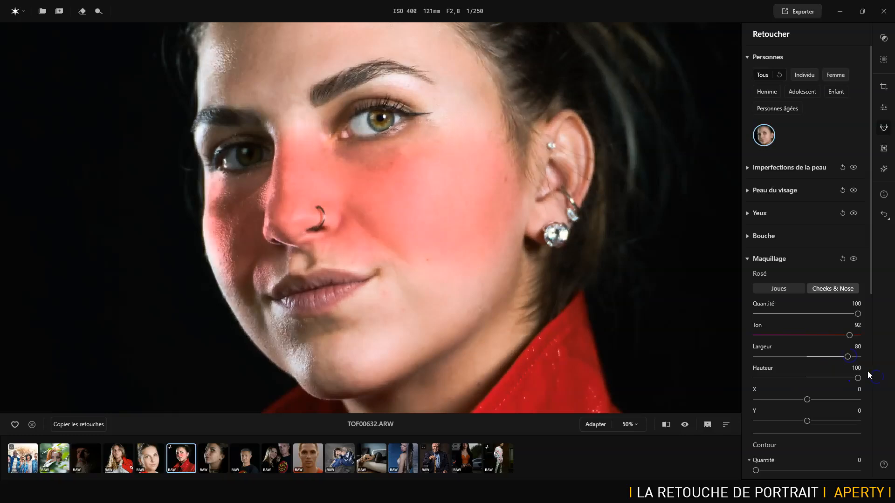
left_click_drag(810, 402, 874, 410)
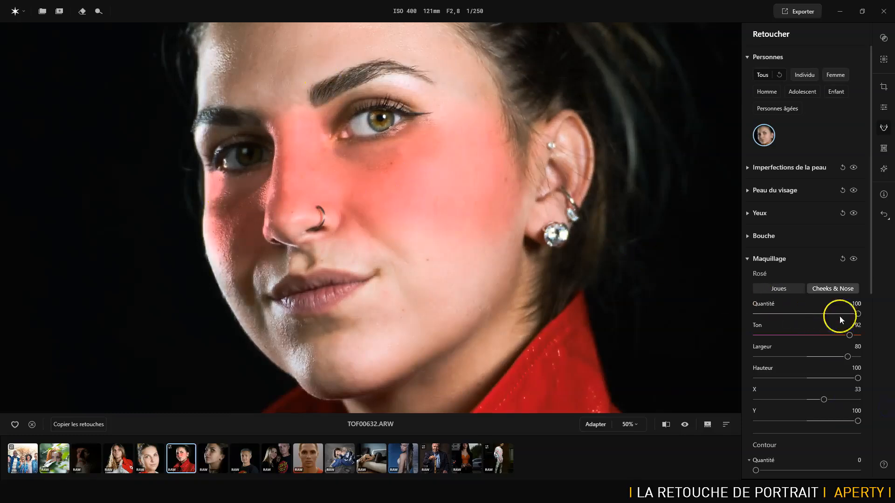
Restrict the blush to Joues with Quantité 28 and Y 54, and compare the portrait with and without makeup
left_click_drag(858, 313, 818, 313)
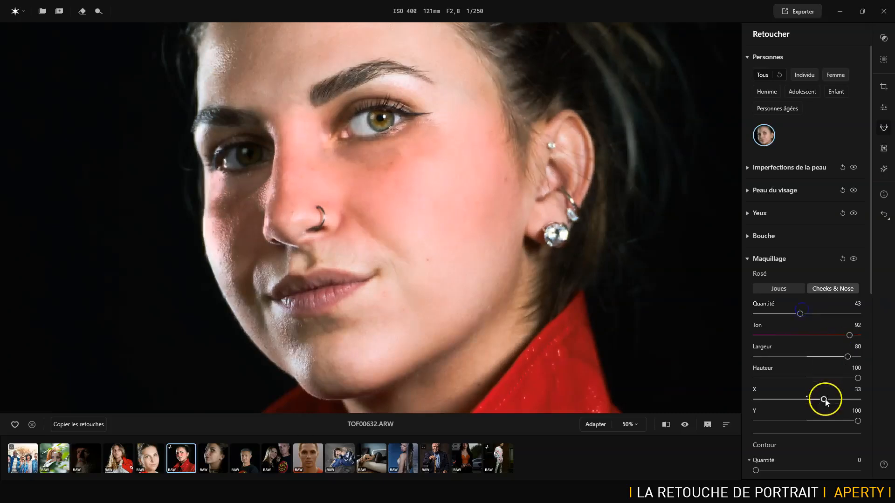
left_click_drag(857, 421, 811, 420)
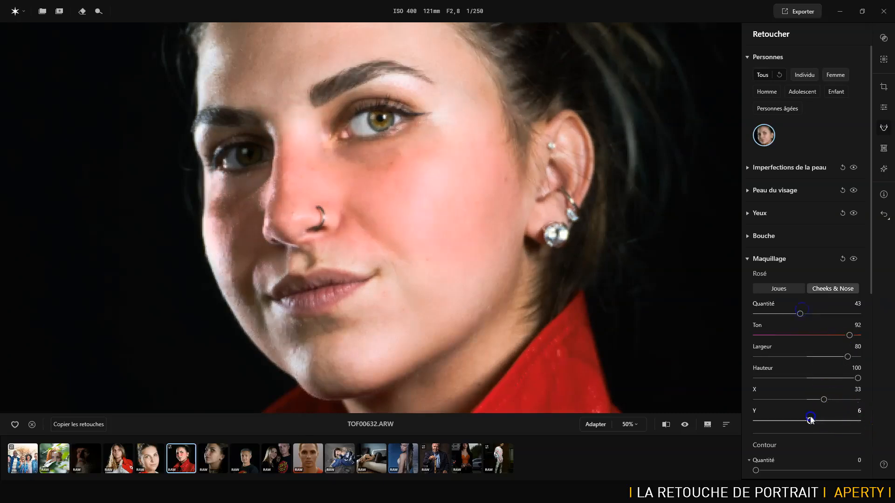
left_click(786, 286)
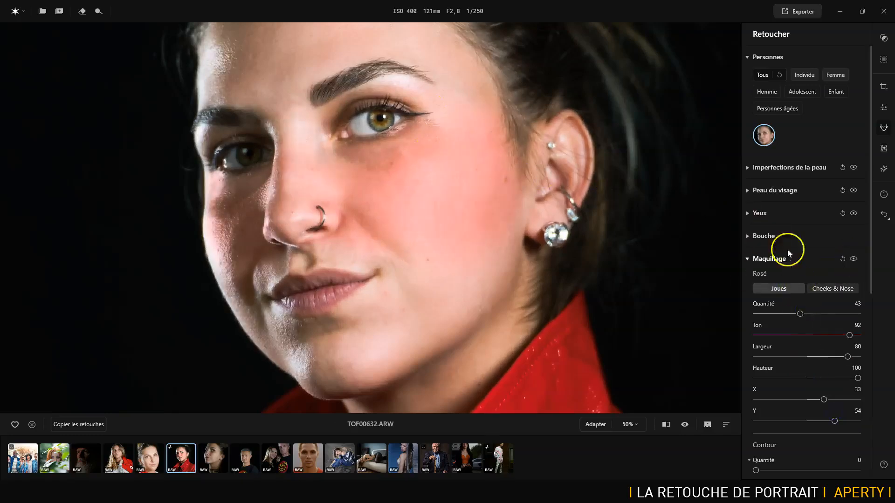
left_click_drag(800, 315, 792, 315)
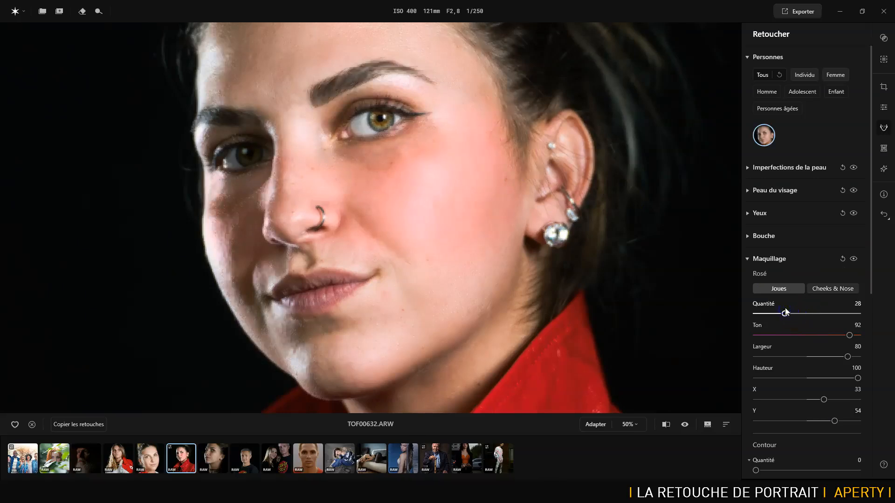
left_click(854, 258)
left_click(853, 259)
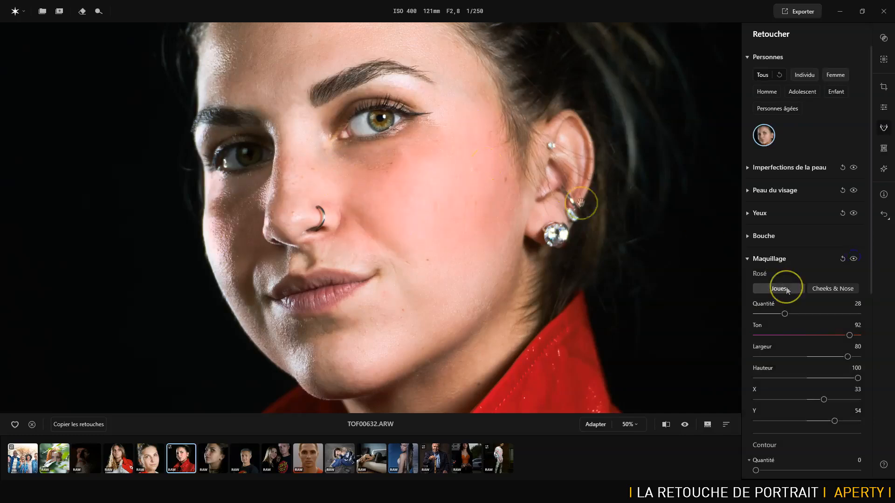
Set the Contour Quantité to 100 and compare the portrait with and without makeup
scroll(787, 289, "down", 5)
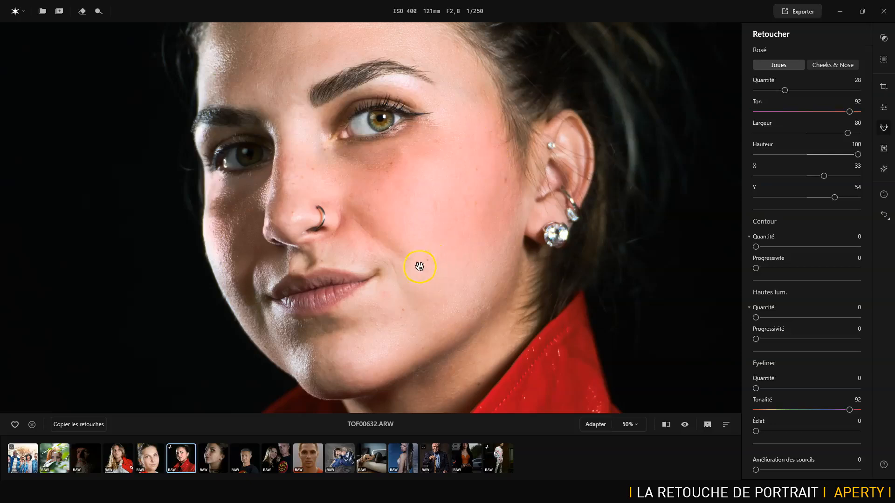
left_click(757, 247)
left_click_drag(801, 249, 826, 248)
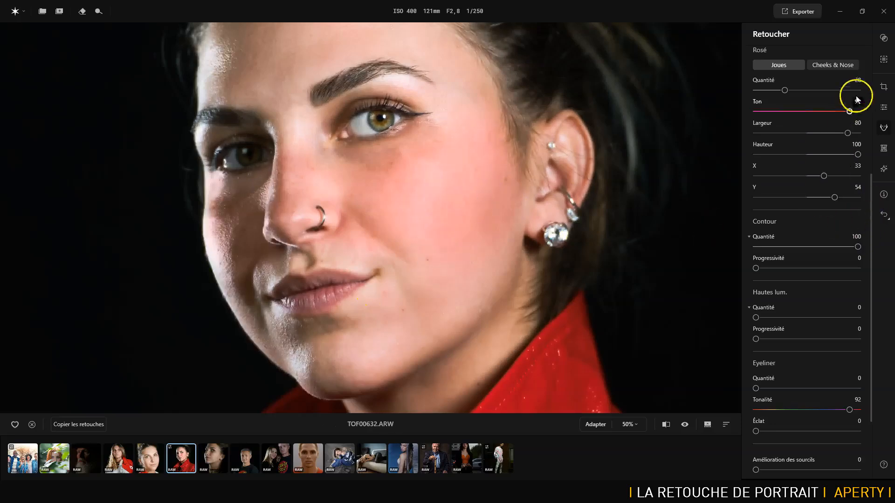
scroll(844, 114, "up", 5)
scroll(835, 174, "down", 2)
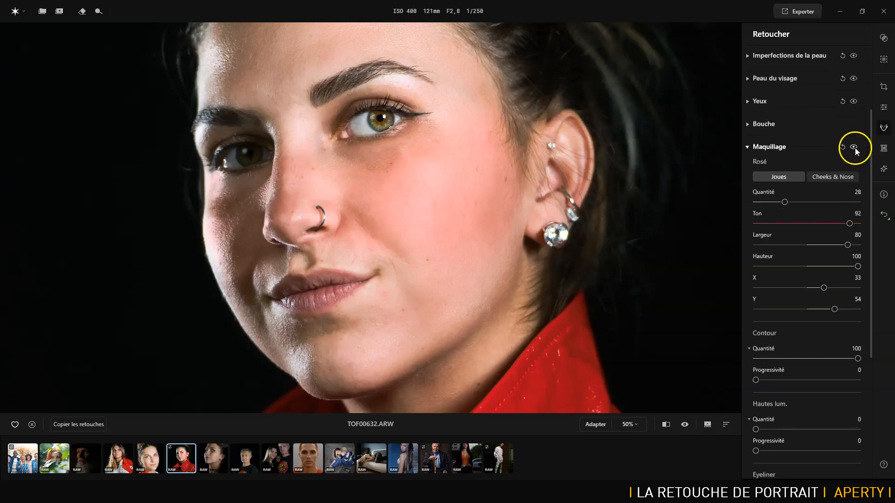
left_click(854, 148)
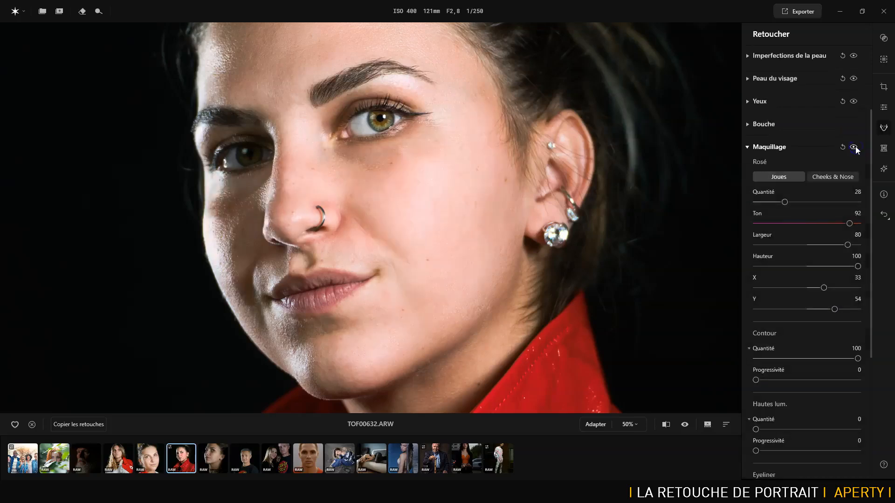
left_click(854, 147)
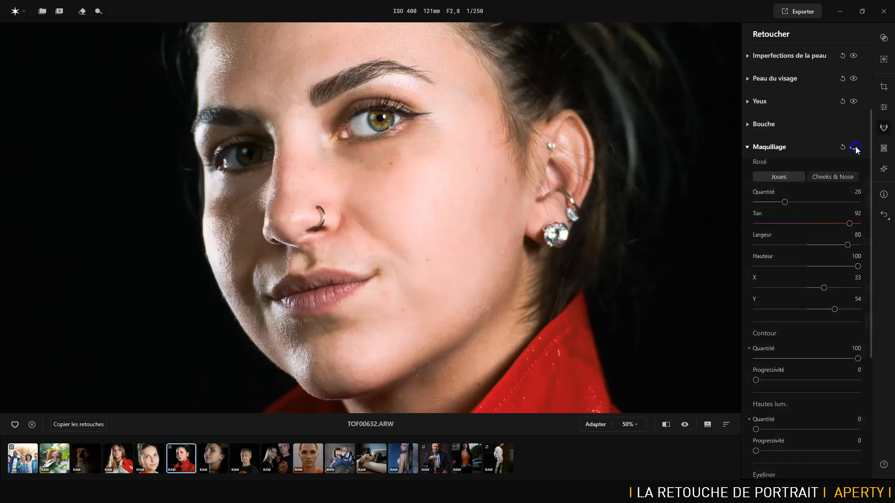
Reset the Maquillage settings and apply only a Contour with Quantité 100
left_click(827, 182)
left_click(842, 148)
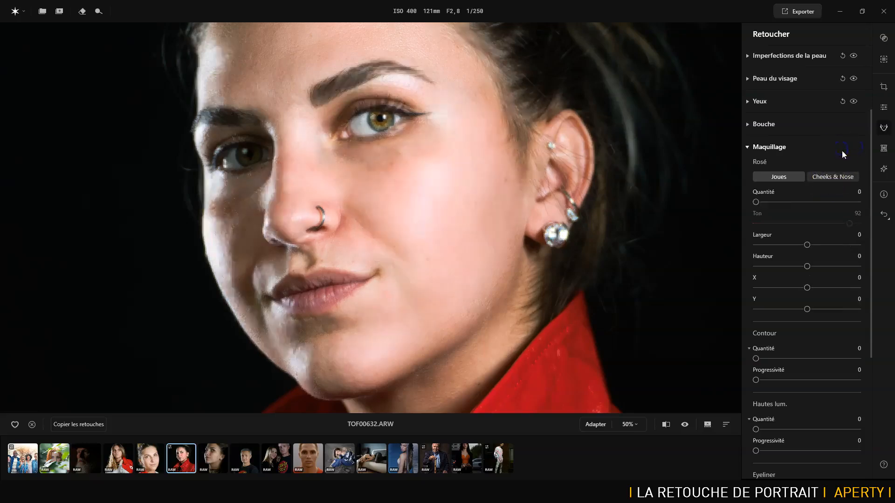
left_click_drag(758, 359, 851, 360)
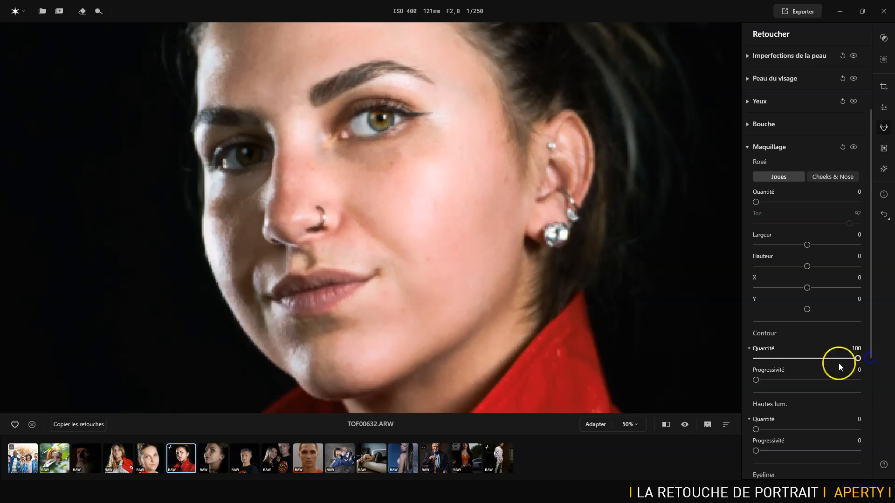
Try raising the Contour Progressivité, and check the face contouring by toggling the makeup off and on
left_click_drag(755, 380, 816, 382)
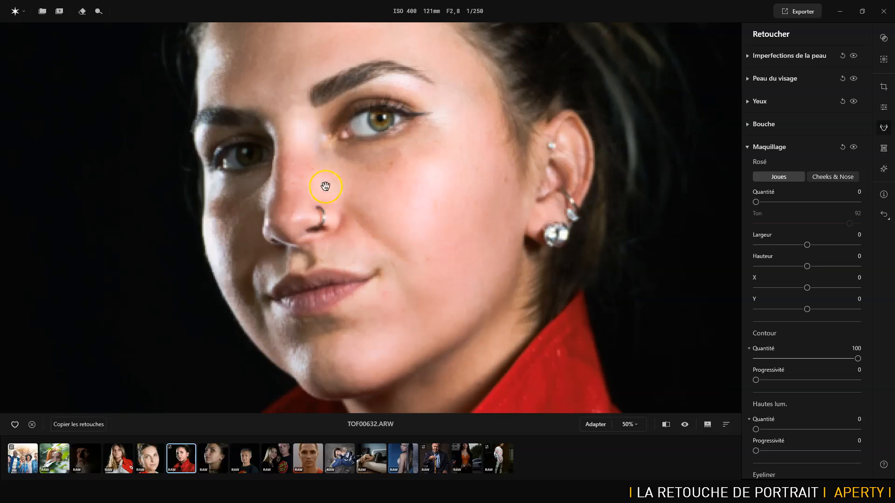
left_click(855, 147)
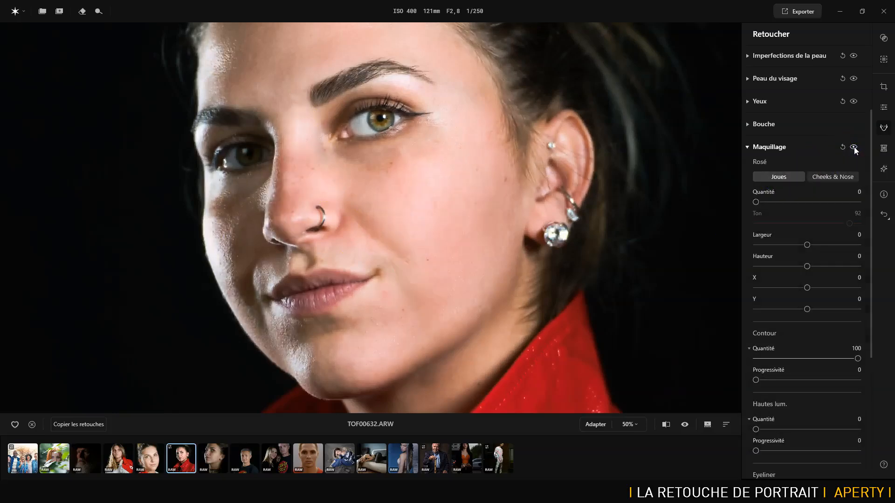
left_click(854, 147)
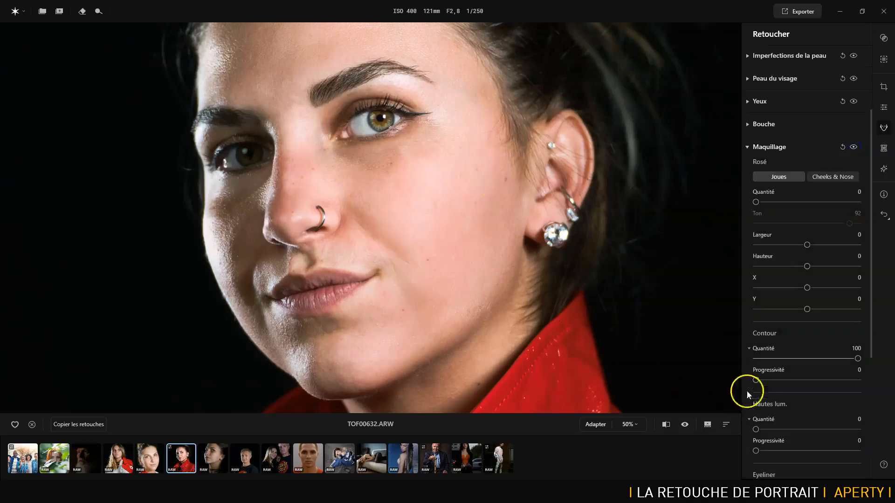
Add blush to the cheeks with the Rosé Quantité at 31
scroll(815, 246, "up", 3)
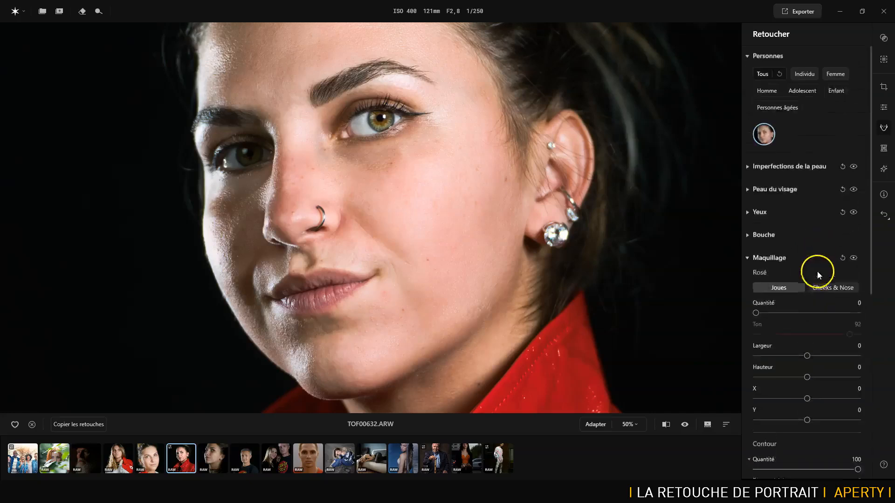
left_click_drag(756, 313, 788, 314)
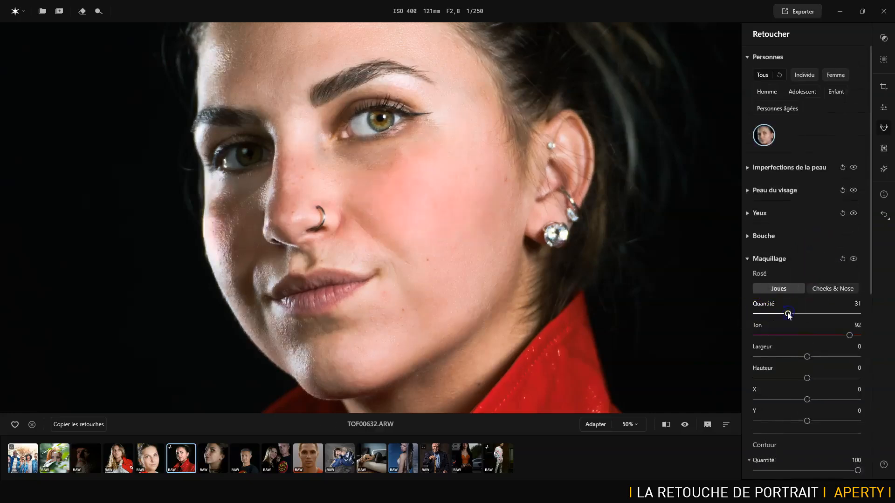
scroll(787, 315, "down", 3)
scroll(816, 302, "down", 3)
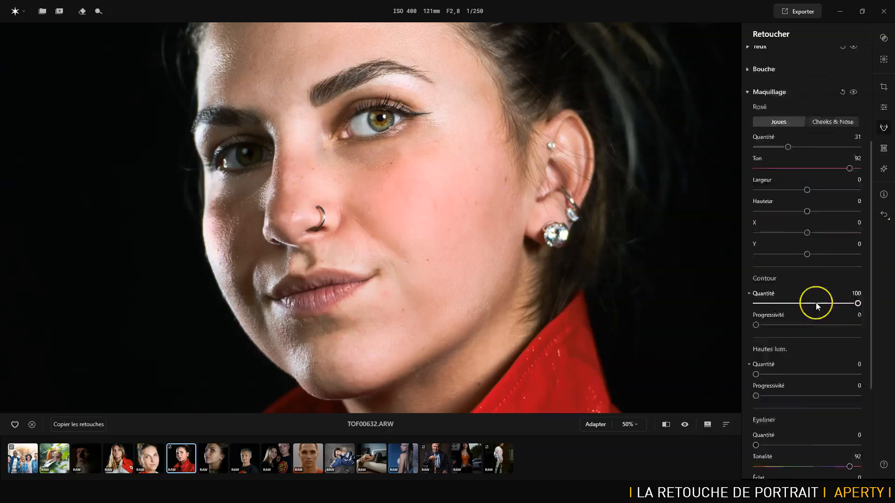
scroll(816, 302, "up", 1)
left_click(832, 259)
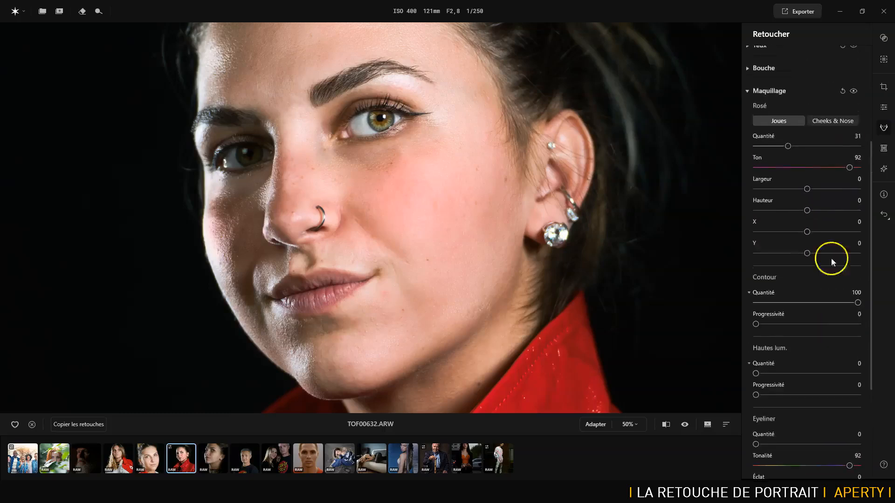
Try the Cheeks & Nose blush while varying the Contour Quantité, and switch the blush back to Joues
left_click(834, 121)
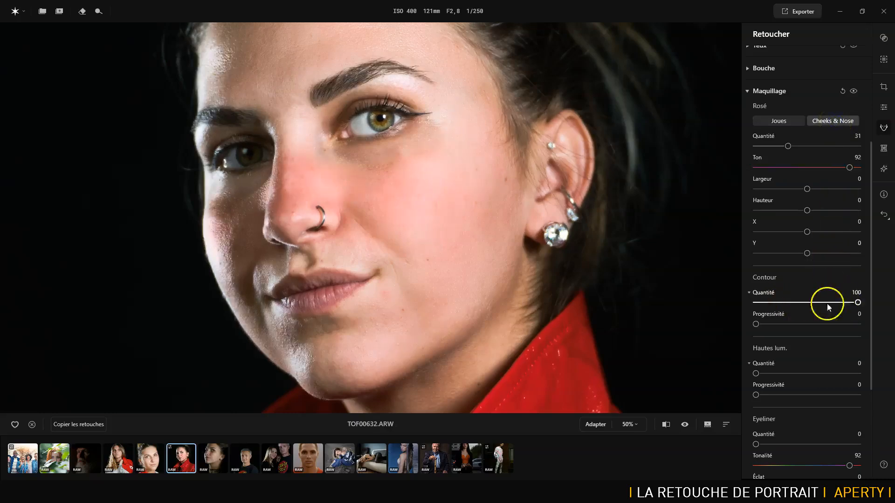
left_click_drag(857, 303, 770, 303)
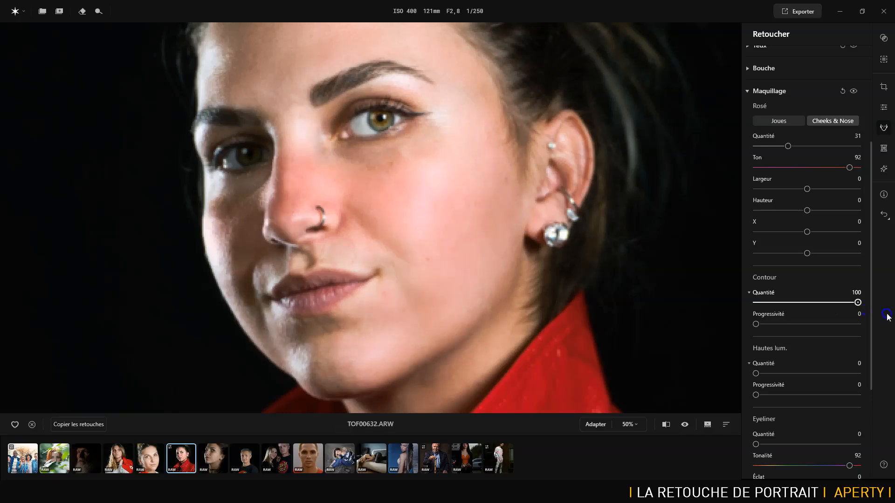
left_click(780, 120)
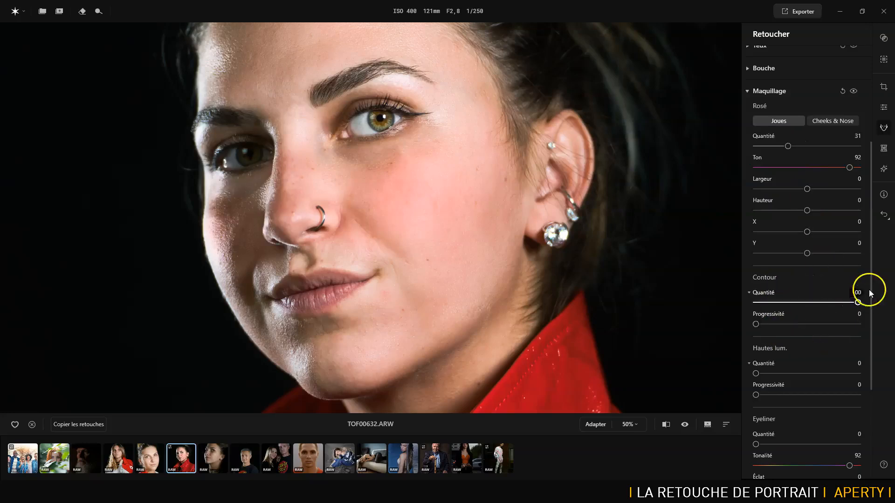
Add makeup highlights to the face with Hautes lum. Quantité 72 and Progressivité 33
left_click_drag(871, 282, 870, 342)
mouse_move(756, 268)
left_mouse_down()
mouse_move(844, 278)
mouse_move(749, 271)
mouse_move(821, 276)
left_mouse_up()
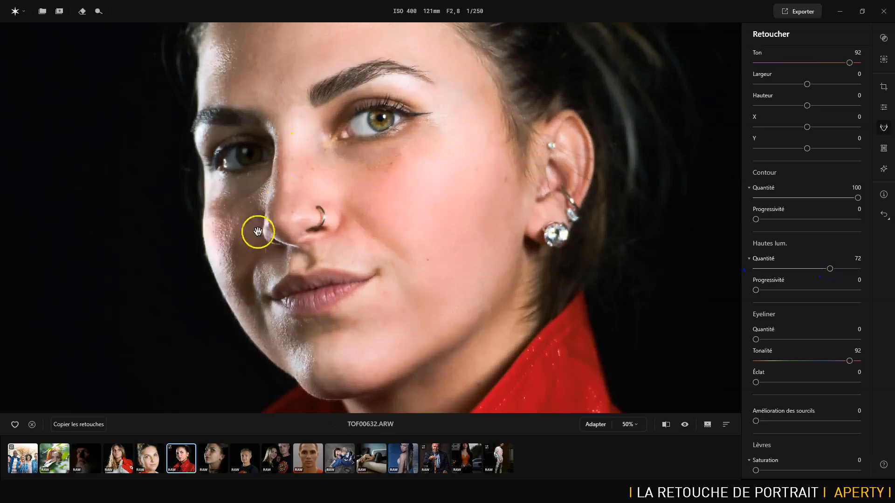
left_click_drag(755, 290, 790, 290)
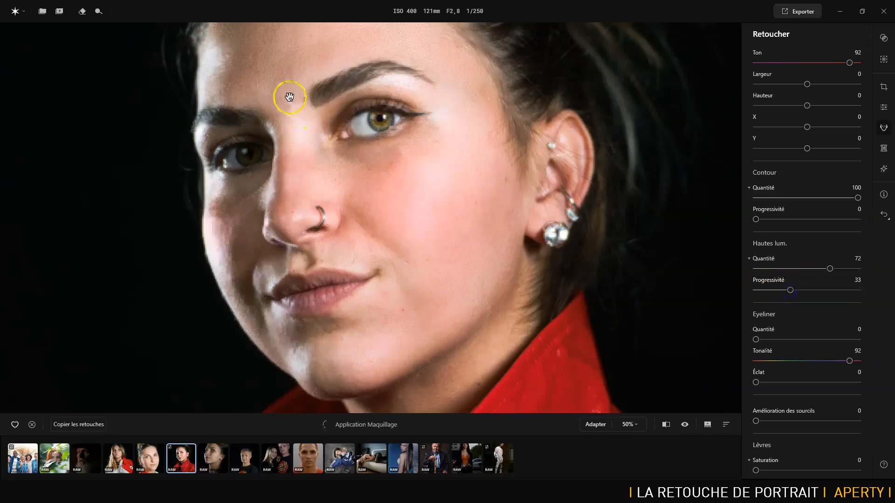
Compare the portrait with and without the blush, contour and highlight makeup
scroll(823, 127, "up", 4)
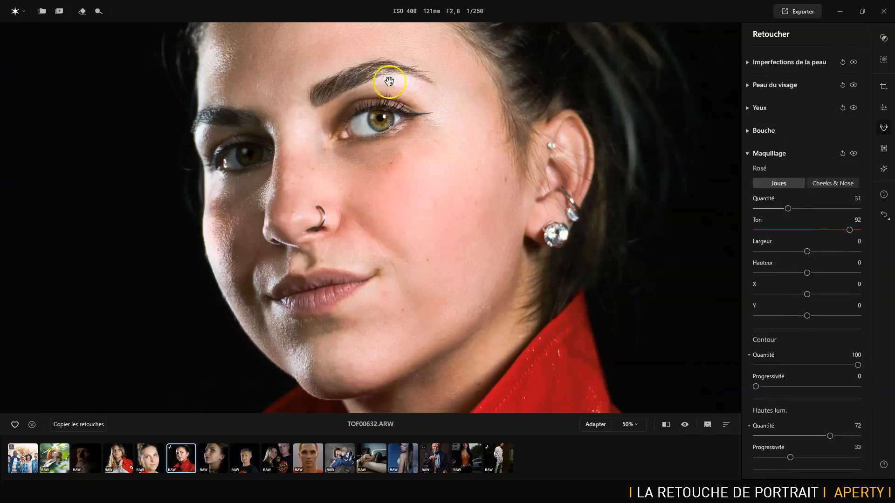
left_click(853, 154)
left_click(853, 154)
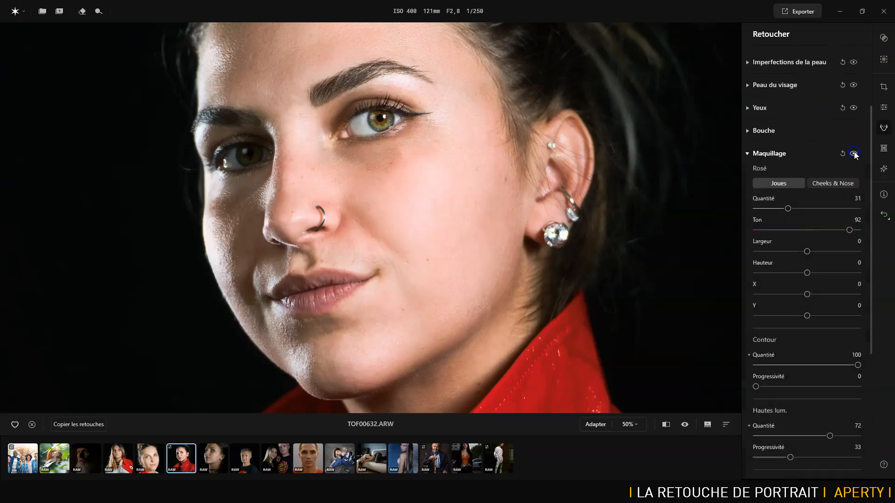
left_click(853, 154)
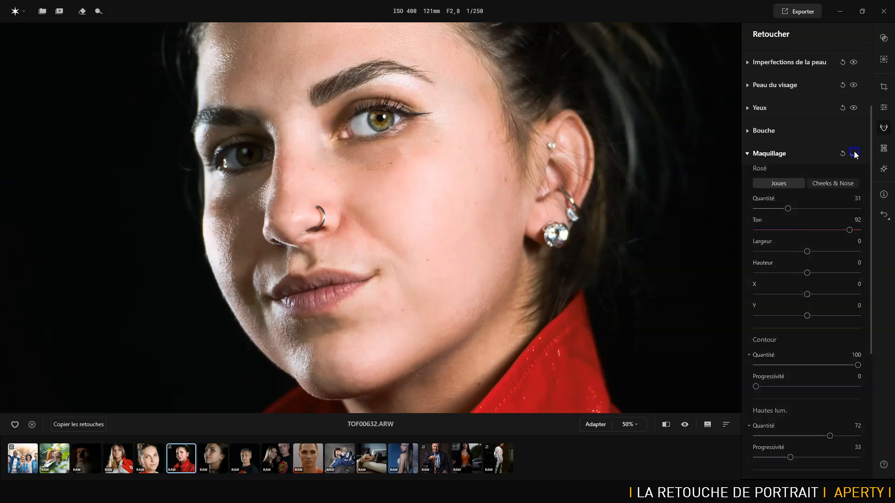
left_click(853, 154)
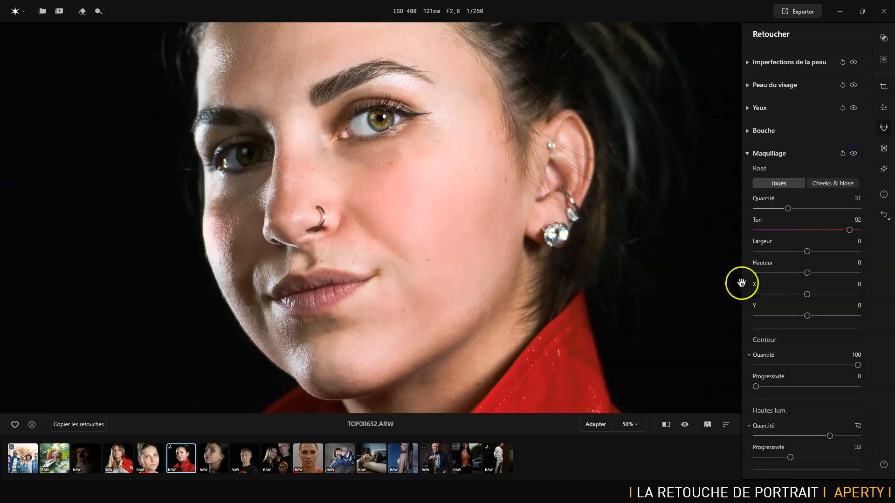
Remove the makeup highlights by setting the Hautes lum. Quantité to 0
scroll(765, 287, "down", 3)
scroll(765, 287, "down", 2)
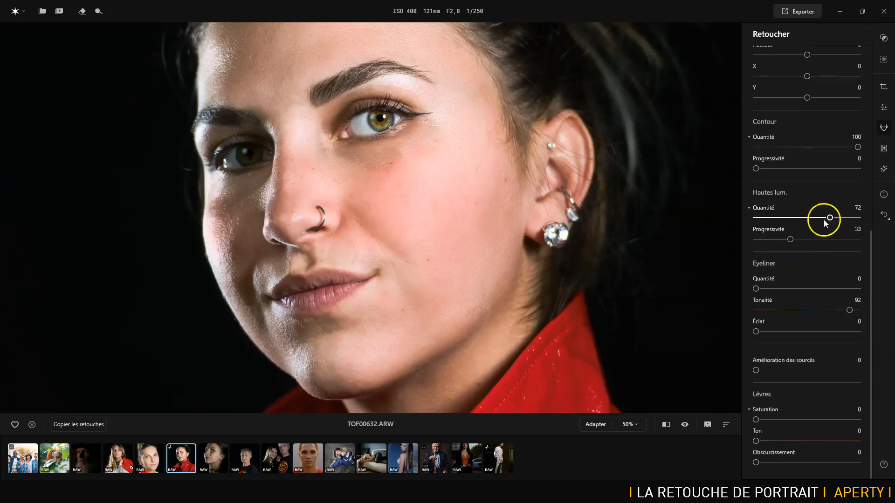
left_click_drag(831, 218, 755, 217)
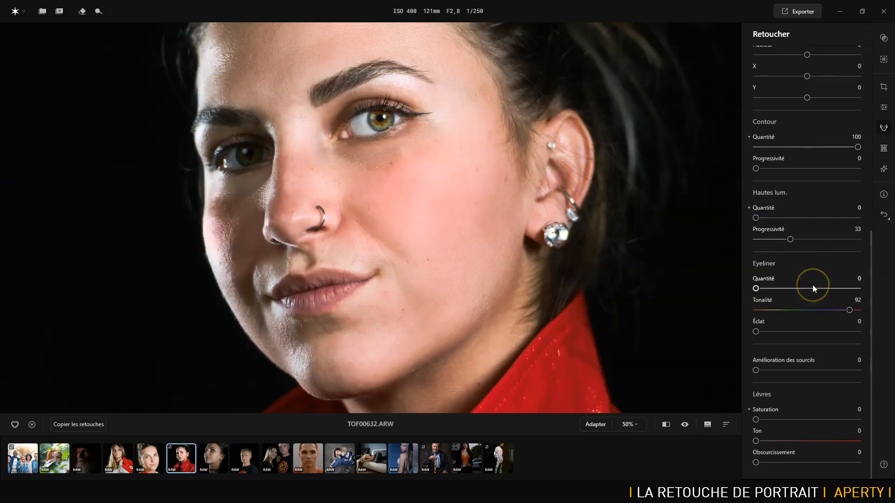
Apply eyeliner with Quantité 100, trying Tonalité 65 and 37 before setting it to 0
left_click_drag(755, 289, 825, 288)
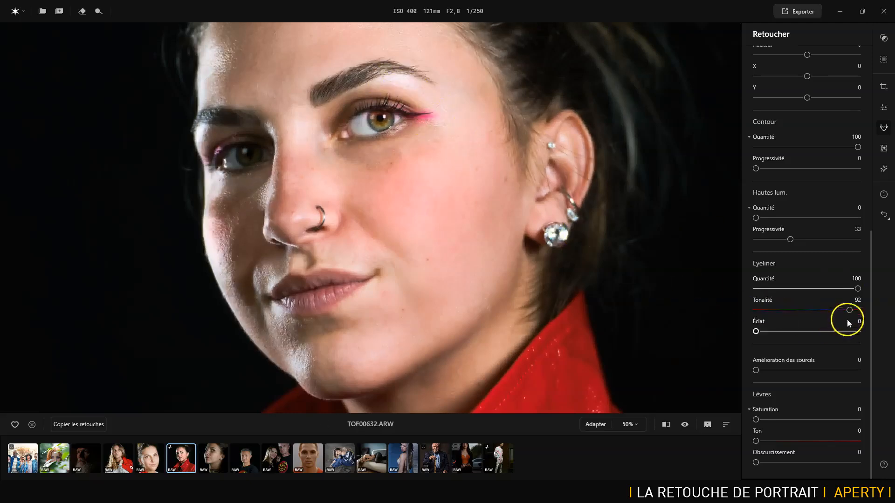
left_click_drag(844, 311, 823, 310)
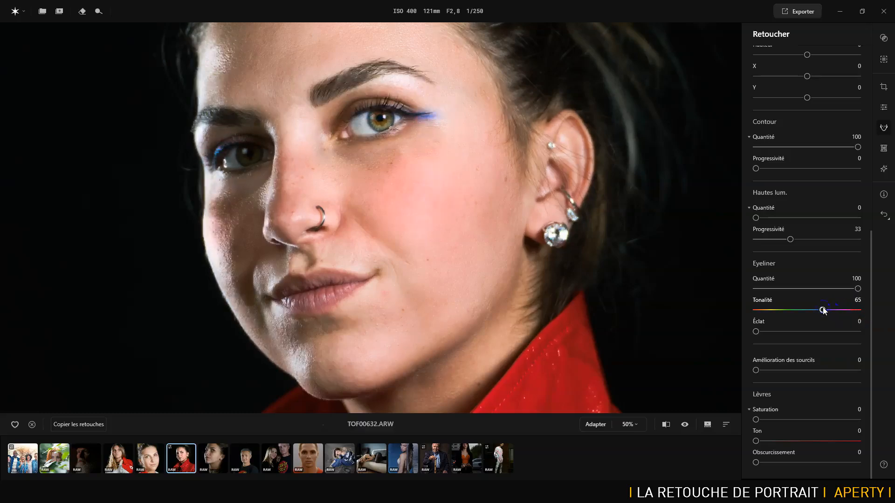
left_click_drag(808, 310, 796, 311)
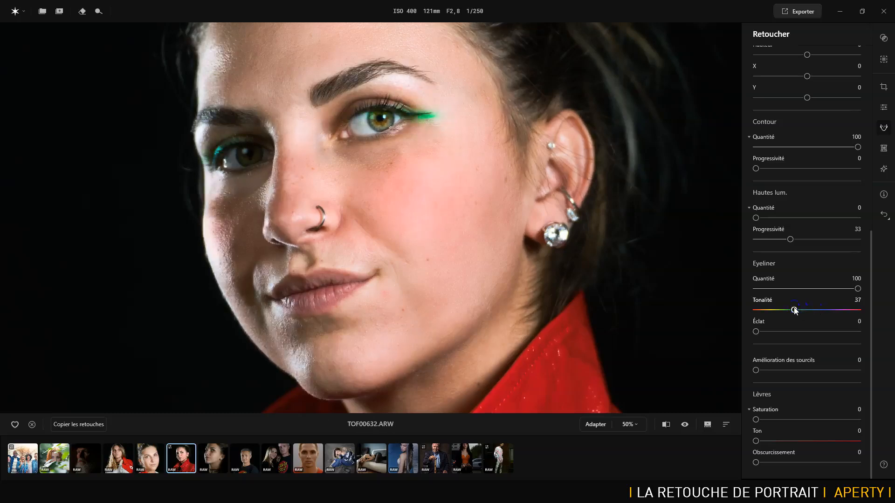
left_click_drag(792, 311, 774, 311)
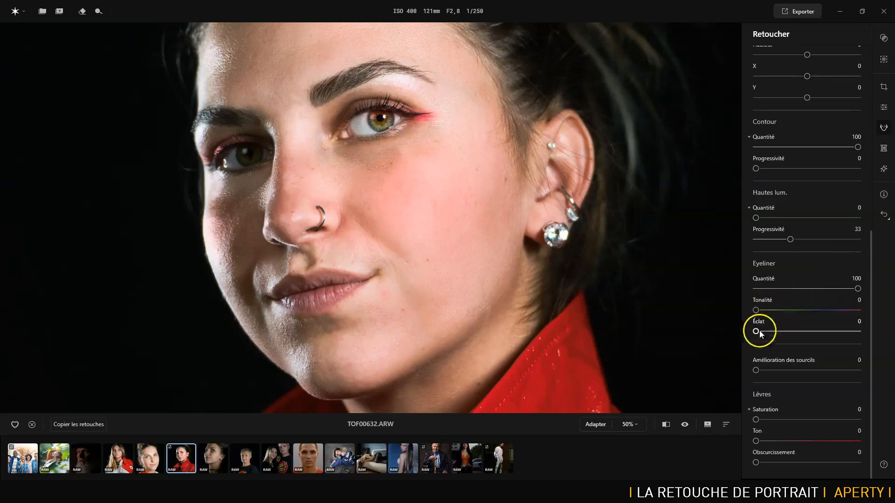
Try the eyeliner's Éclat at 46, set it to 82, and bring the eyeliner Quantité down to 0
left_click_drag(758, 331, 803, 332)
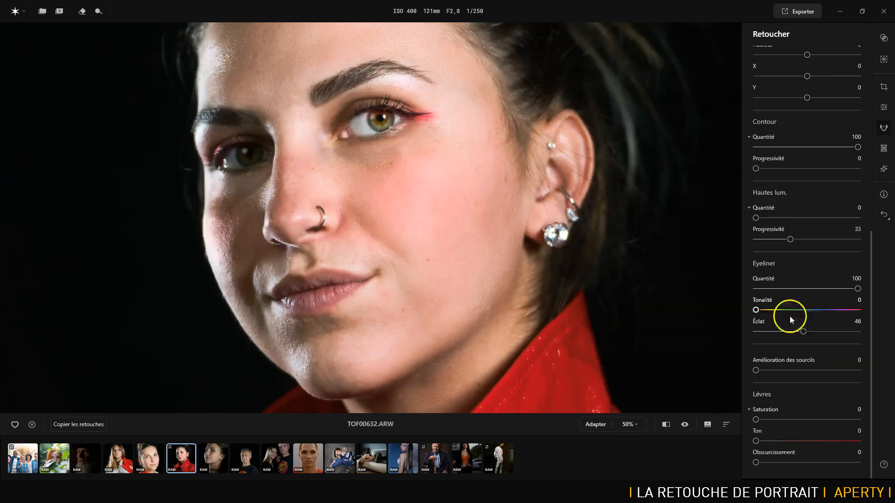
left_click_drag(804, 332, 841, 332)
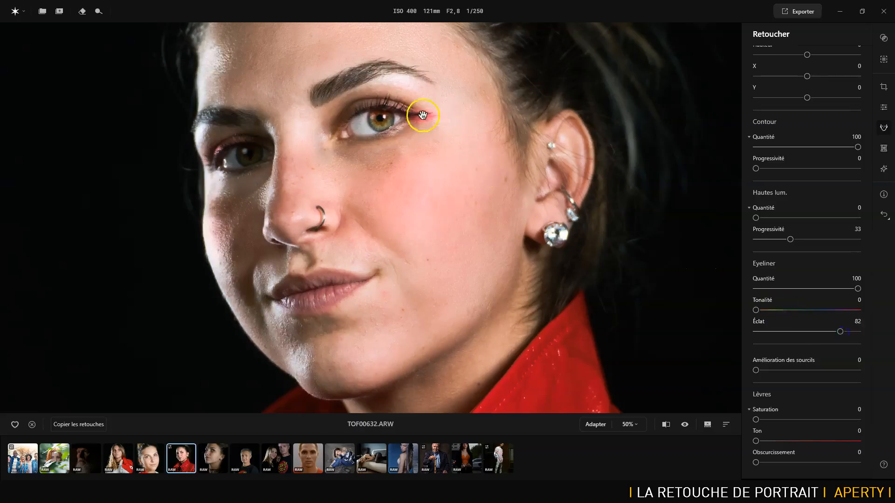
left_click_drag(857, 289, 855, 288)
left_click_drag(828, 289, 732, 288)
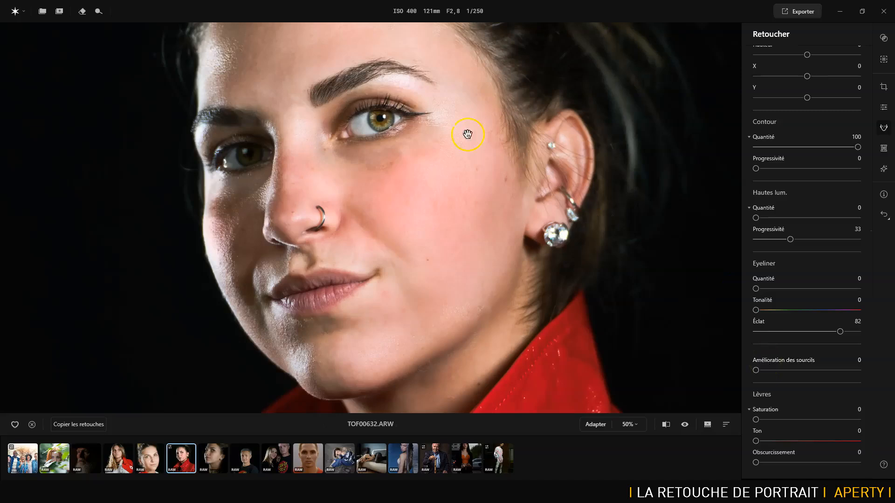
Set Amélioration des sourcils to 43 and the Lèvres Saturation to 64
left_click_drag(756, 371, 801, 372)
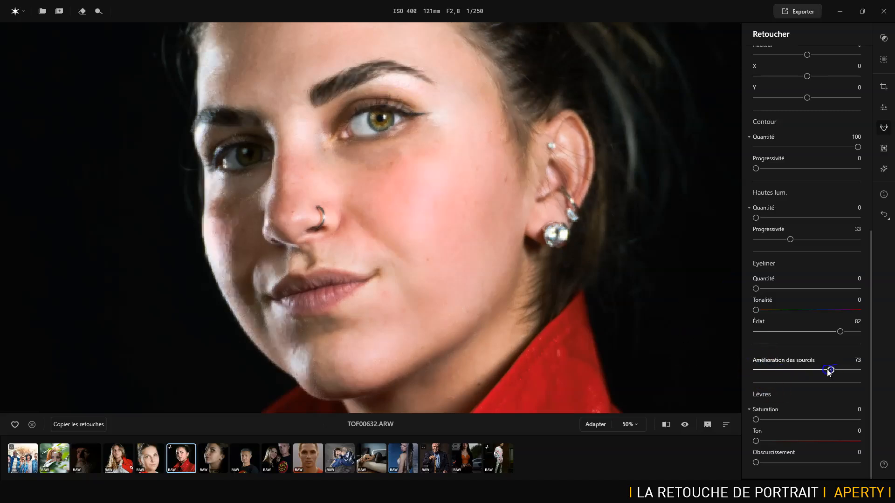
left_click_drag(803, 371, 800, 370)
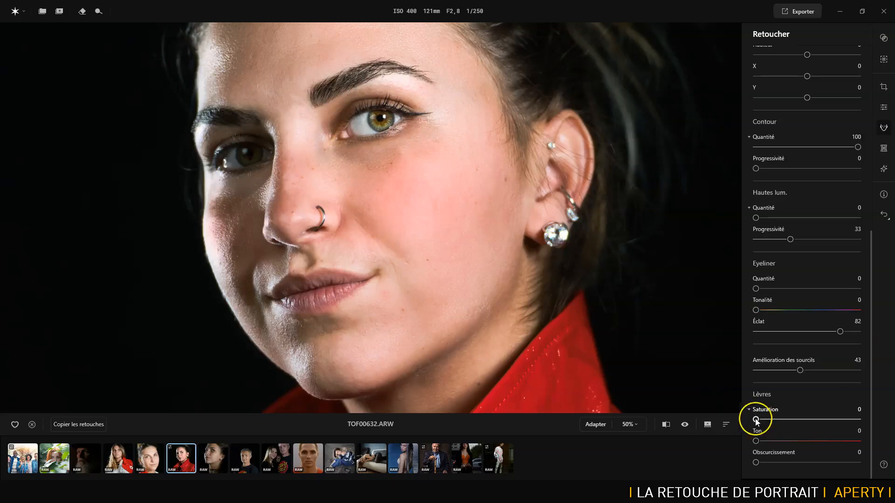
left_click_drag(788, 419, 821, 418)
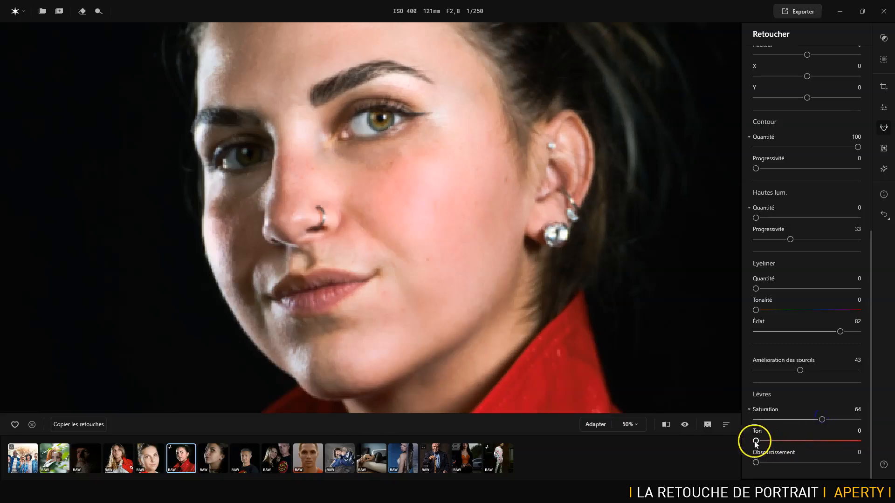
Set the Lèvres Ton to 23 and Obscurcissement to 79 to tint and darken the lips
left_click_drag(756, 441, 824, 441)
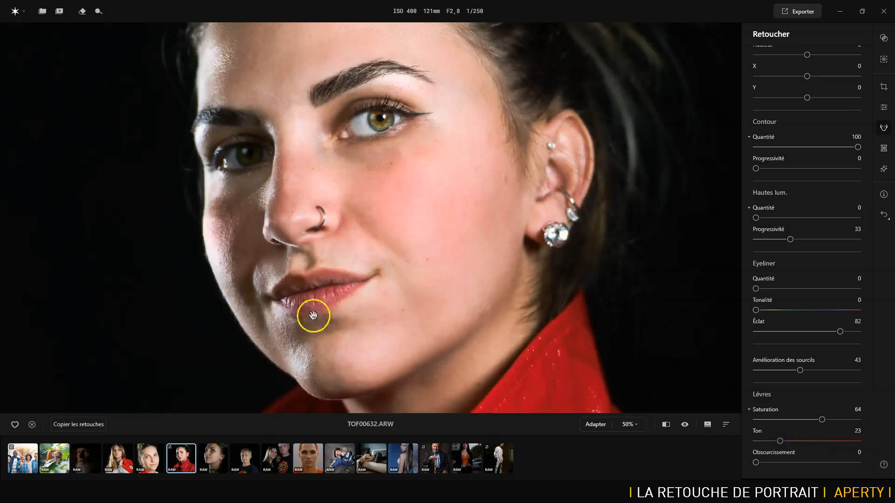
left_click_drag(756, 463, 838, 463)
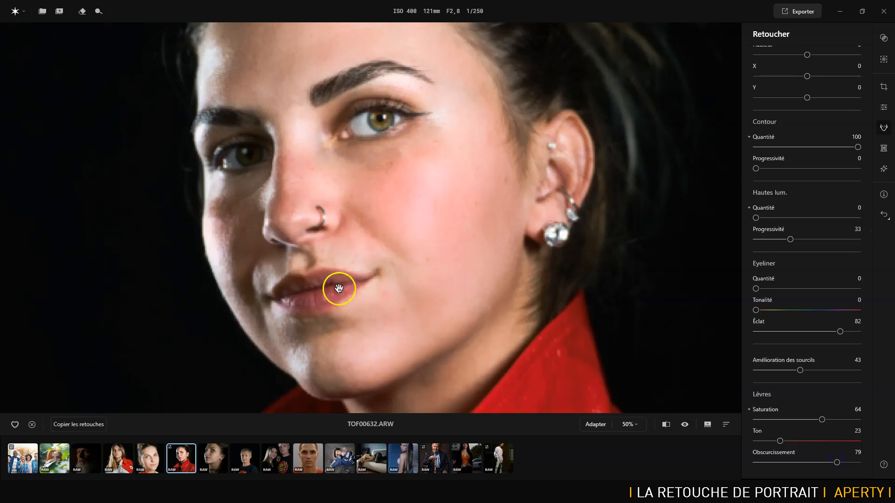
Compare the woman's portrait before and after the retouching several times, with her face and collar in view
left_click(355, 282)
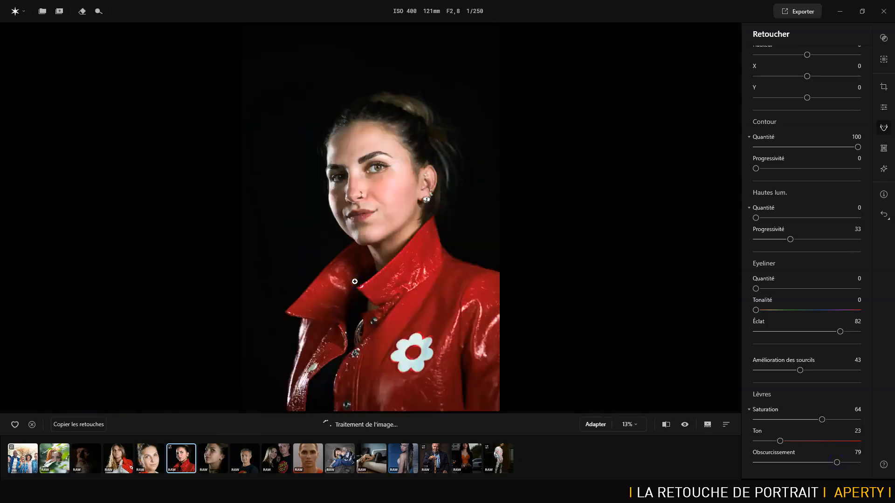
left_click(397, 222)
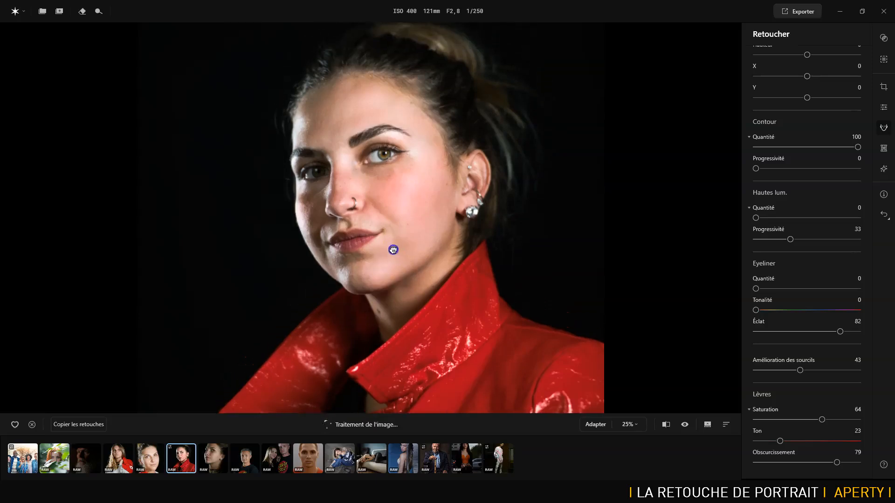
left_click(685, 425)
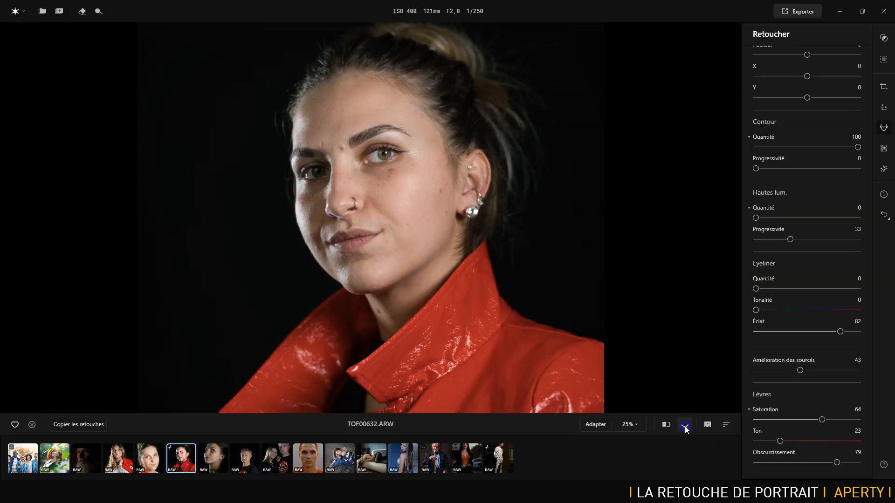
left_click(685, 425)
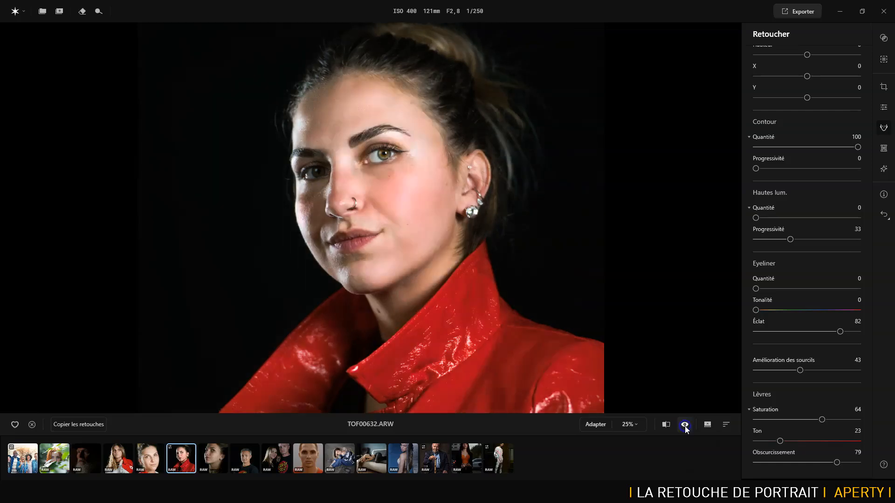
left_click(684, 425)
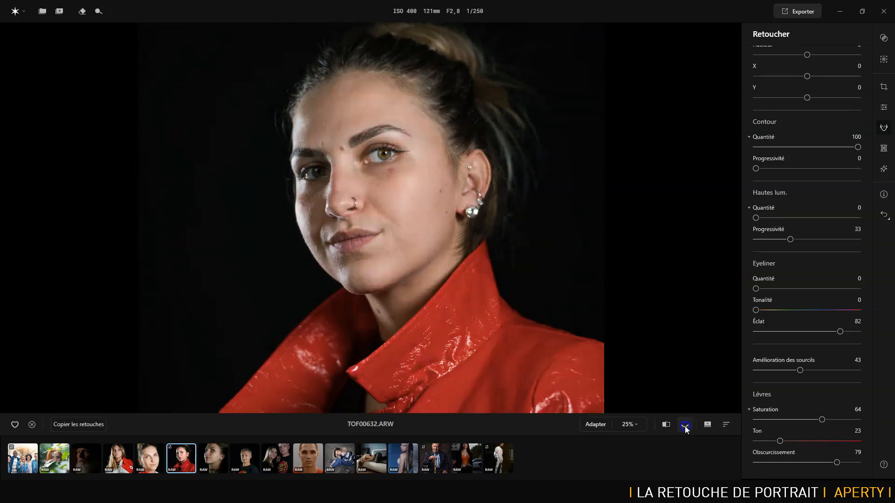
left_click(685, 425)
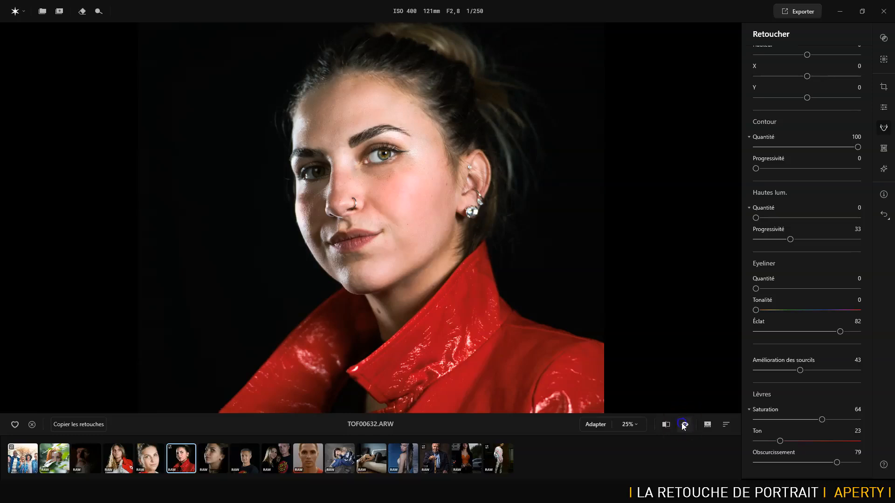
left_click(683, 425)
left_click(683, 425)
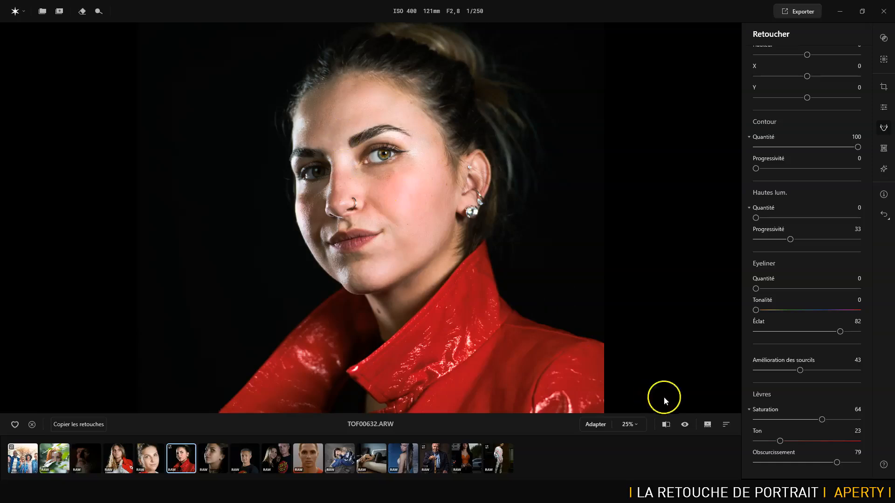
left_click(683, 425)
left_click(684, 425)
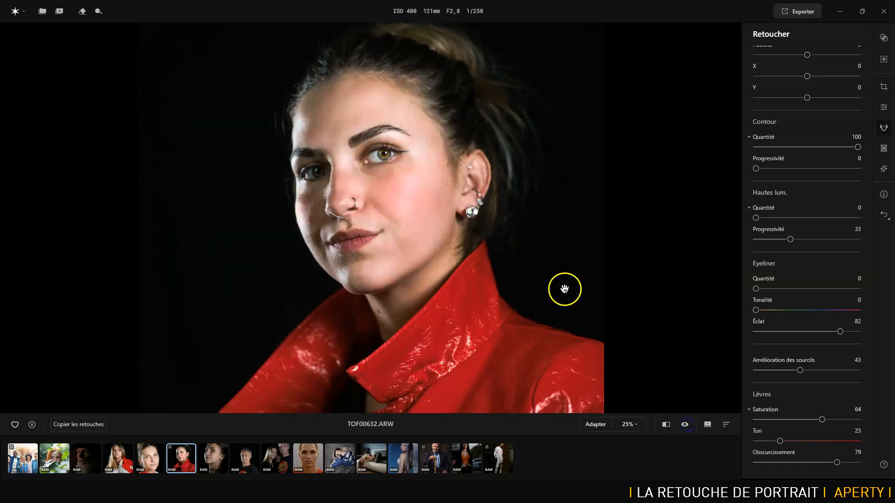